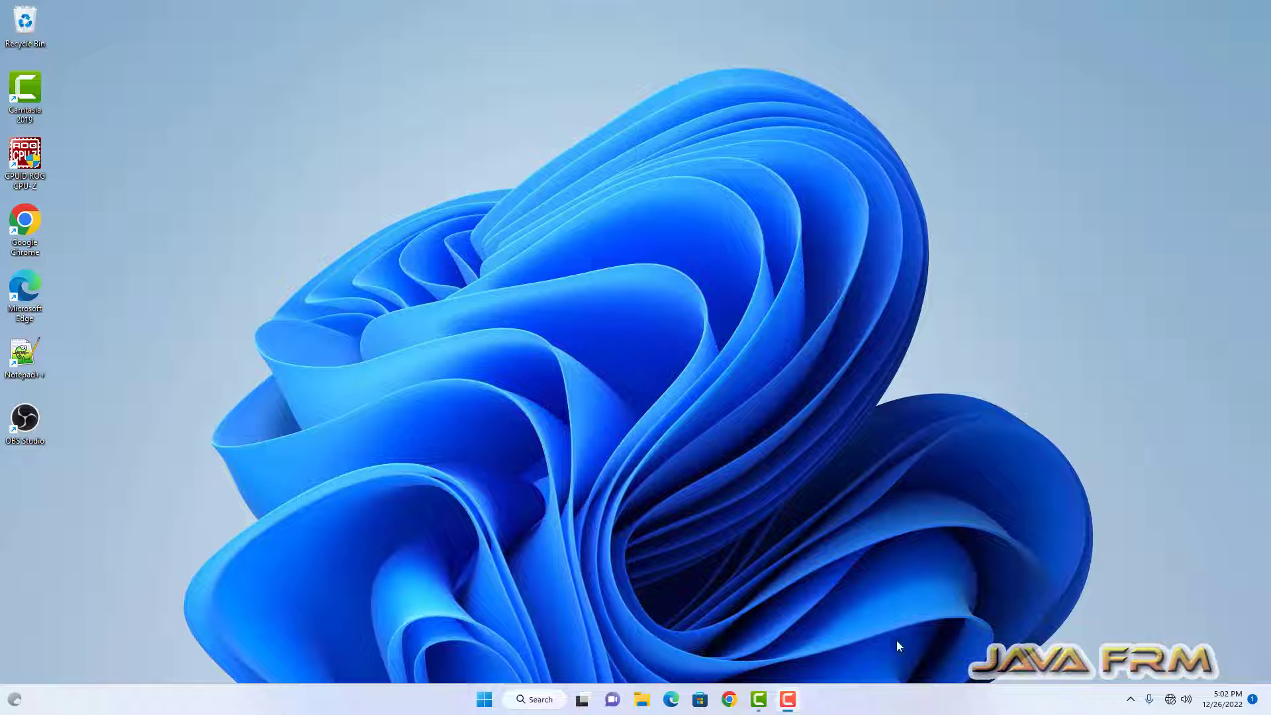
Open the Start menu, view the full recommended list, then close it.
left_click(487, 704)
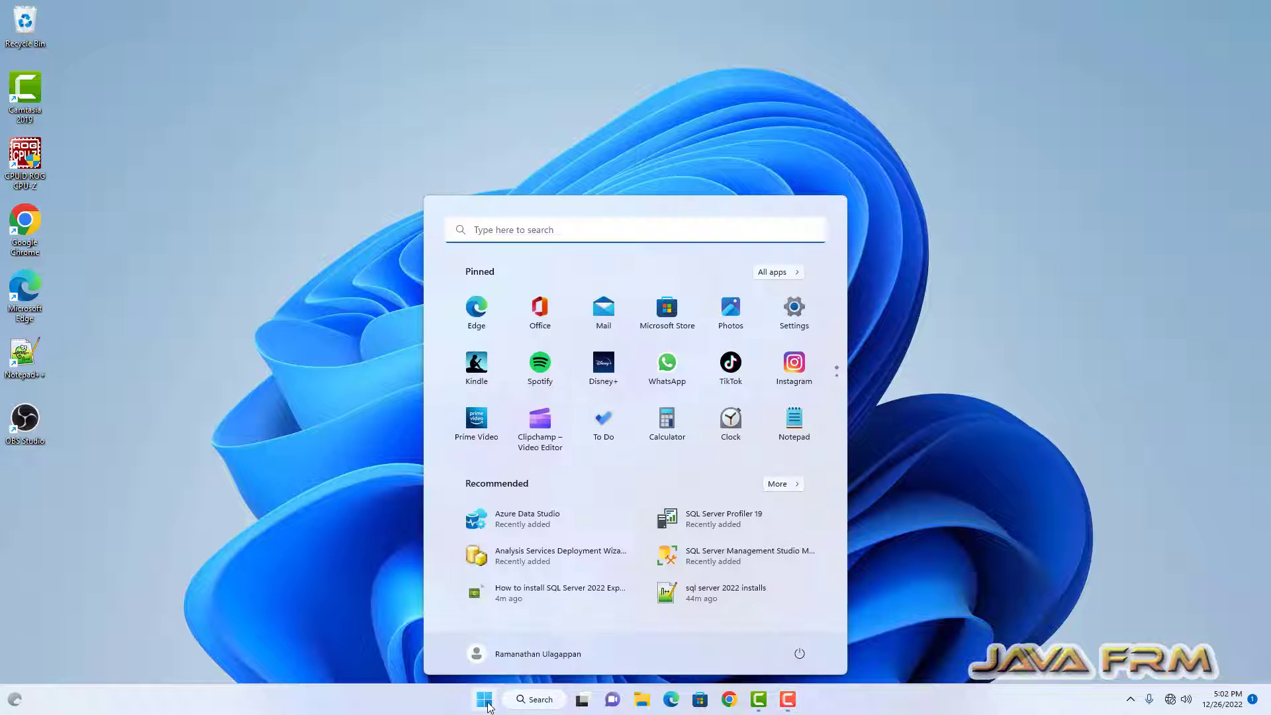
left_click(790, 487)
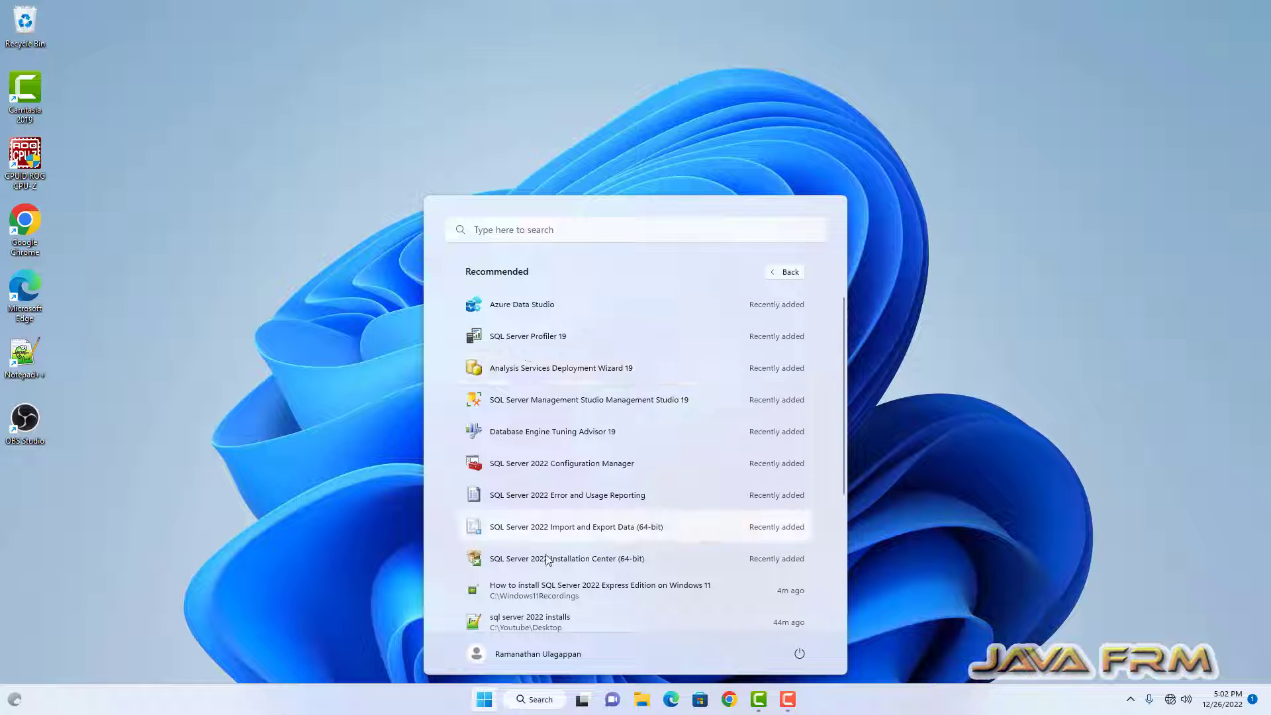
left_click(991, 353)
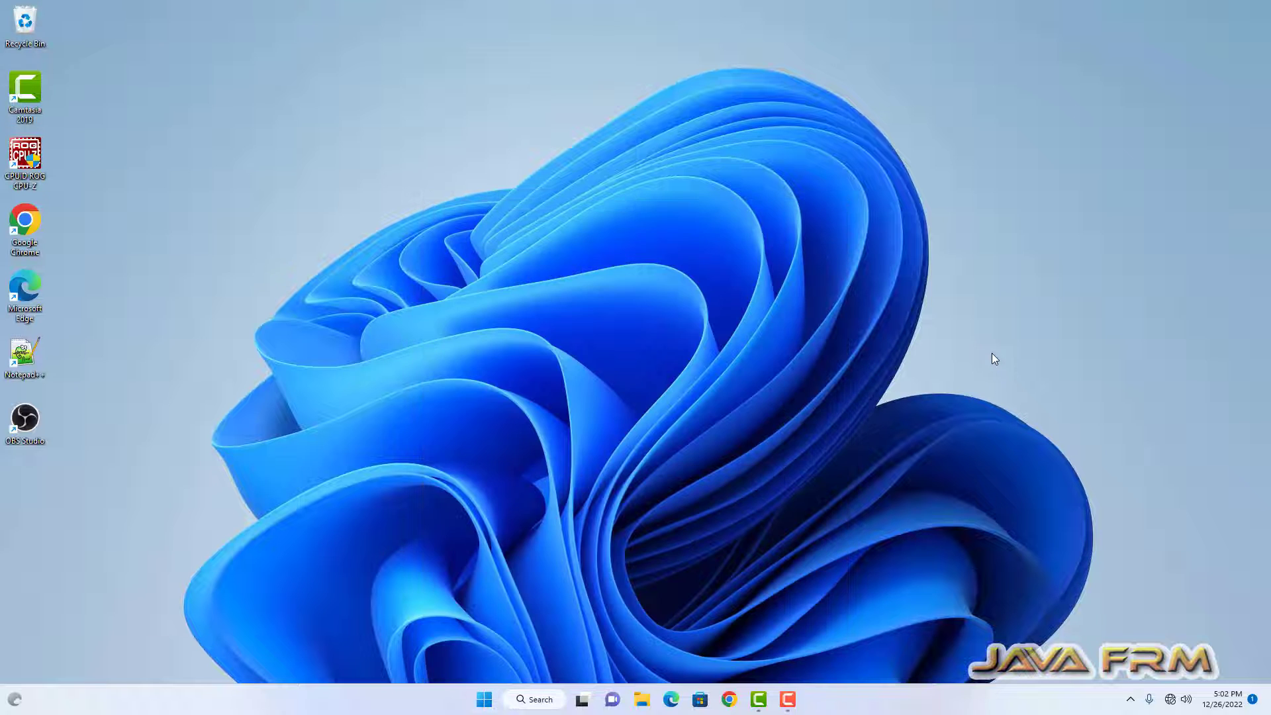
Search Start for 'progra' and go to the Installed apps settings page.
left_click(484, 701)
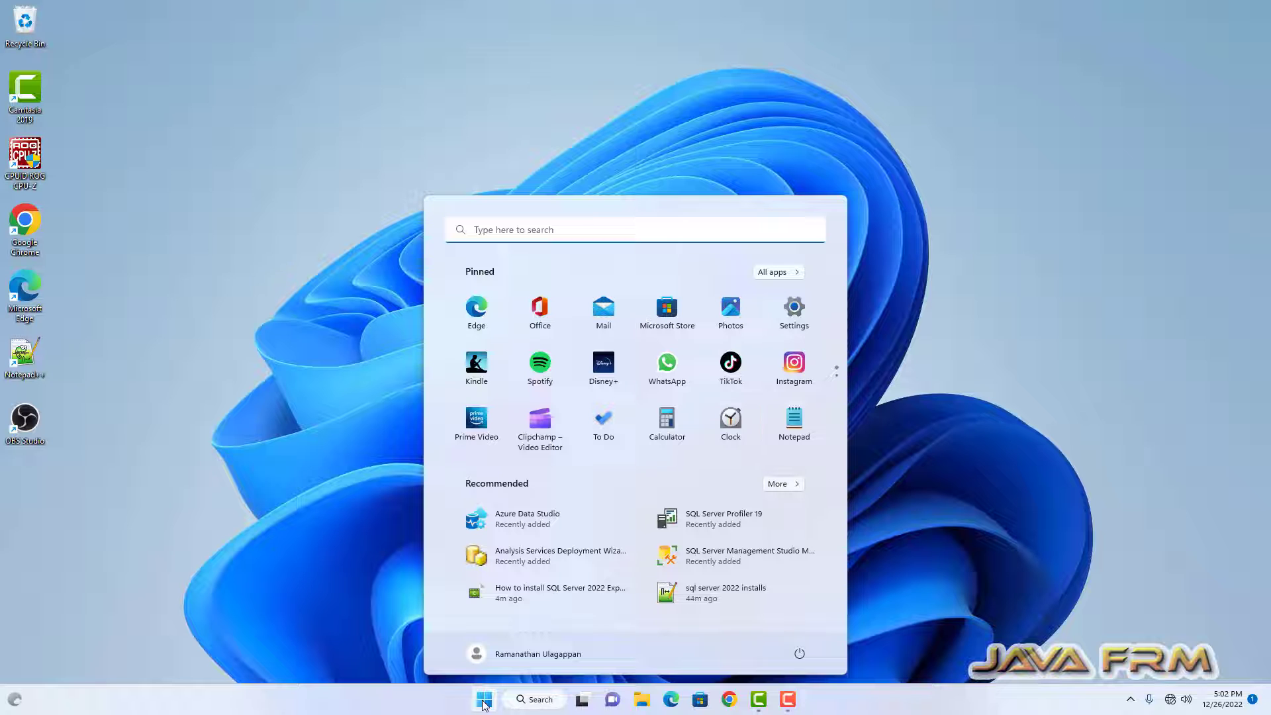
left_click(521, 229)
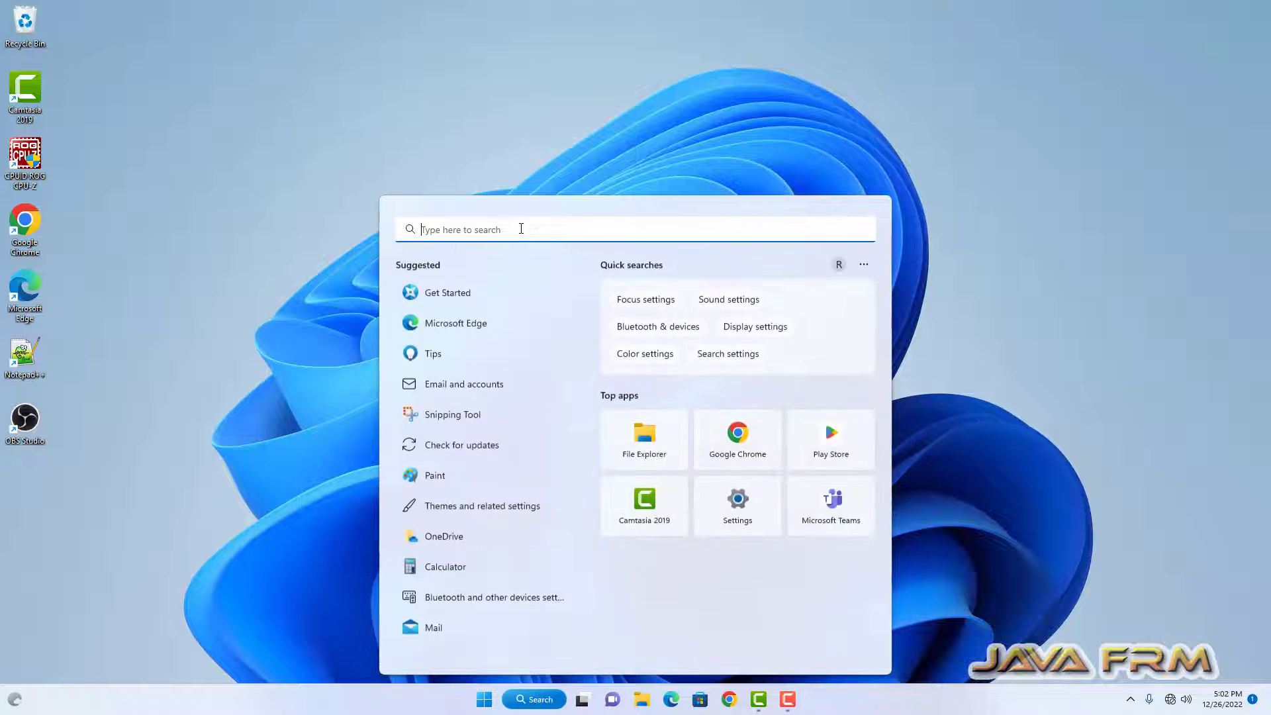
type("progra")
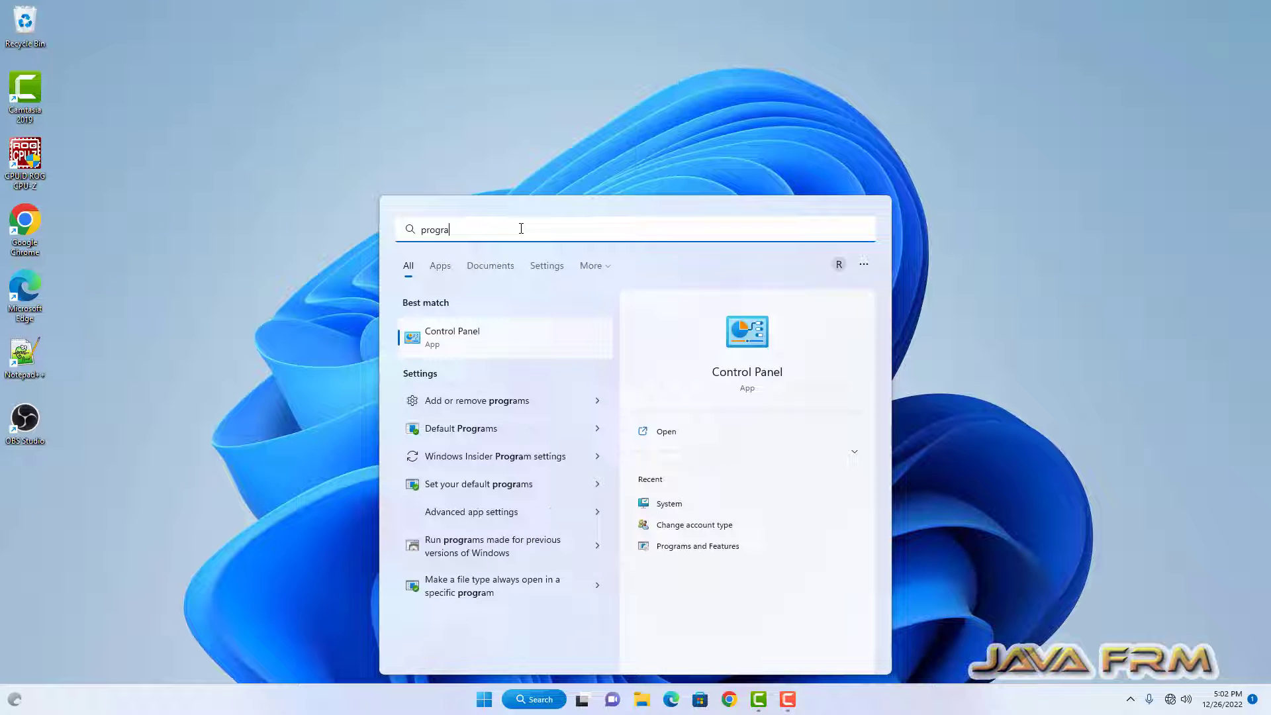
left_click(490, 406)
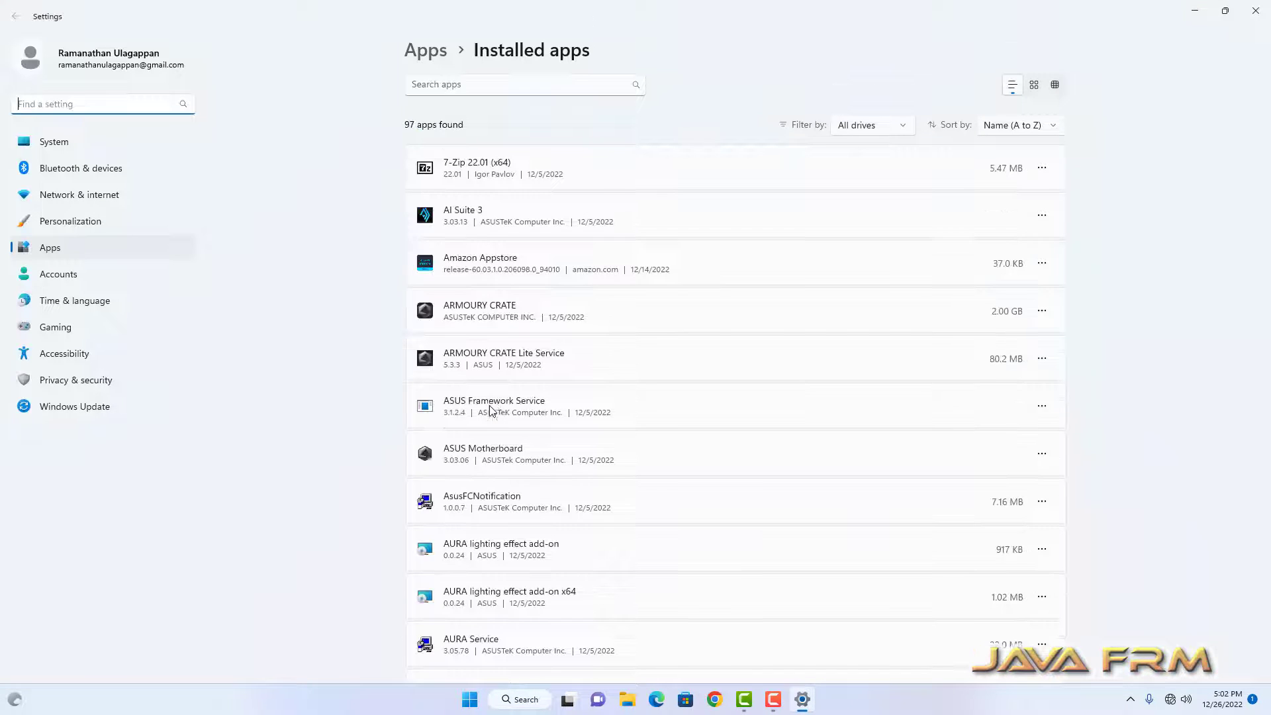
Uninstall SQL Server Management Studio 19.0 Preview 4 through its setup window, then close the setup.
scroll(709, 431, "down", 20)
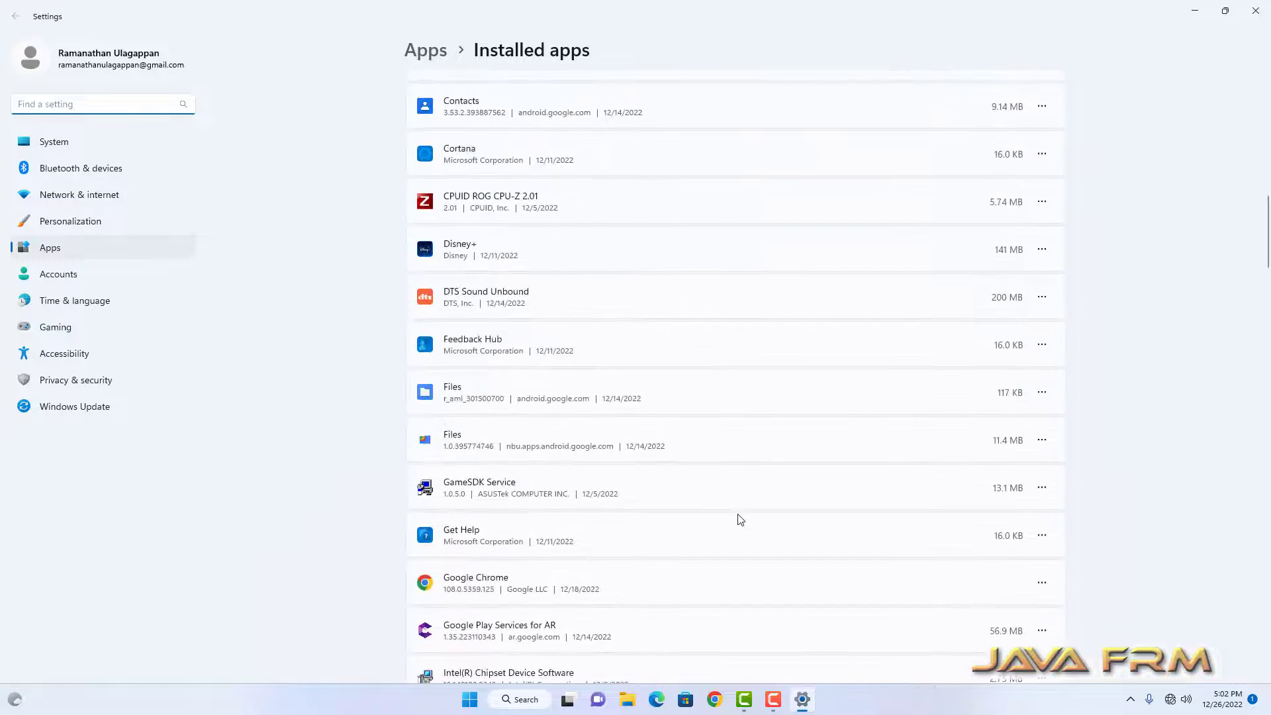
scroll(741, 522, "down", 15)
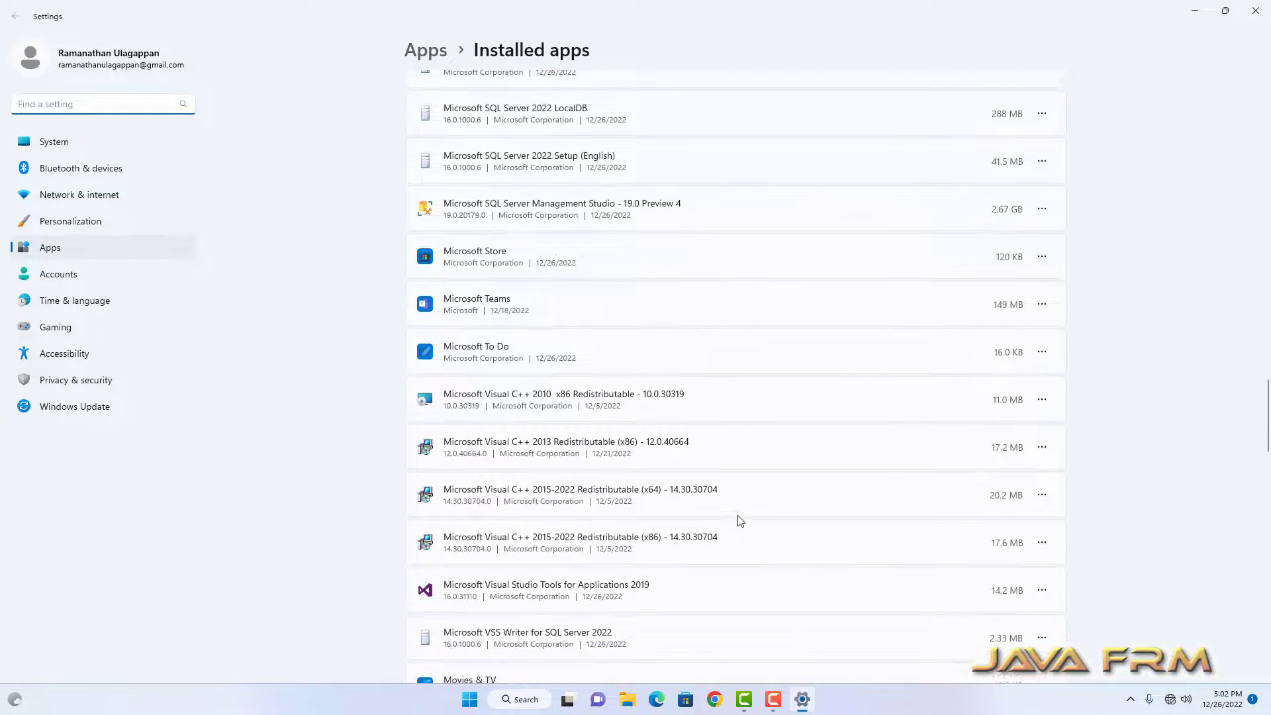
scroll(740, 521, "down", 4)
scroll(741, 521, "up", 7)
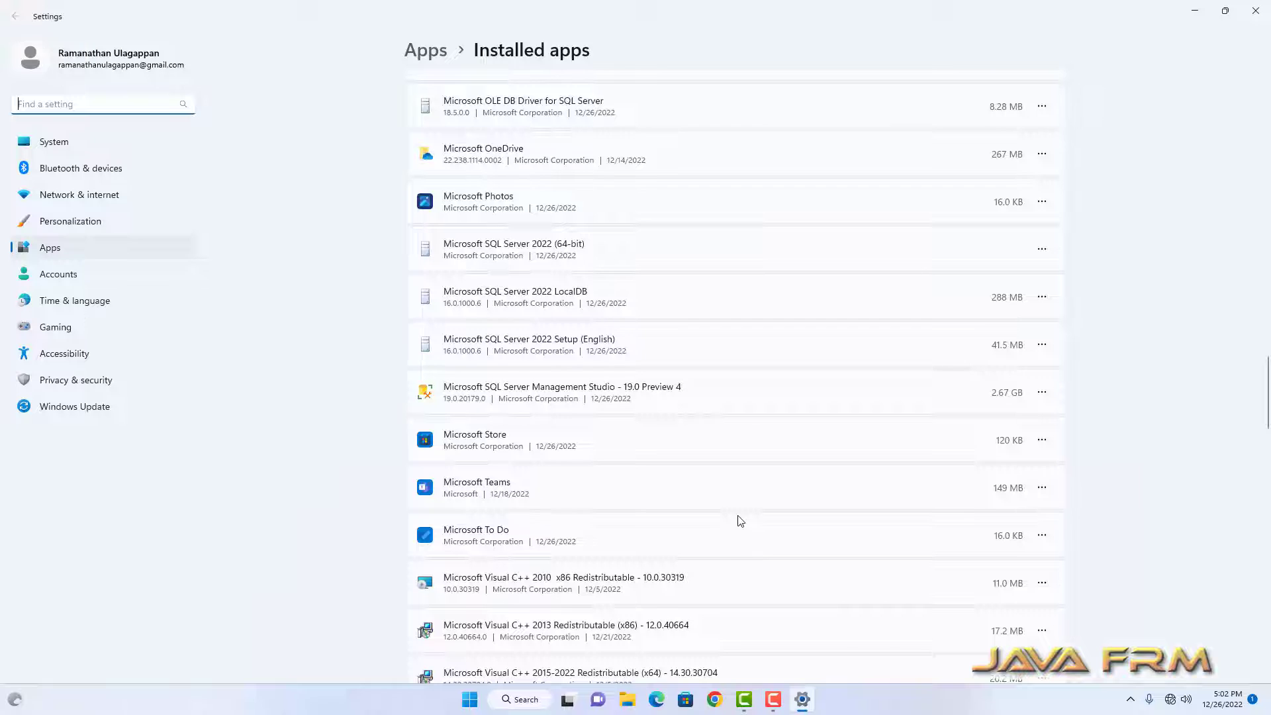
left_click(1042, 395)
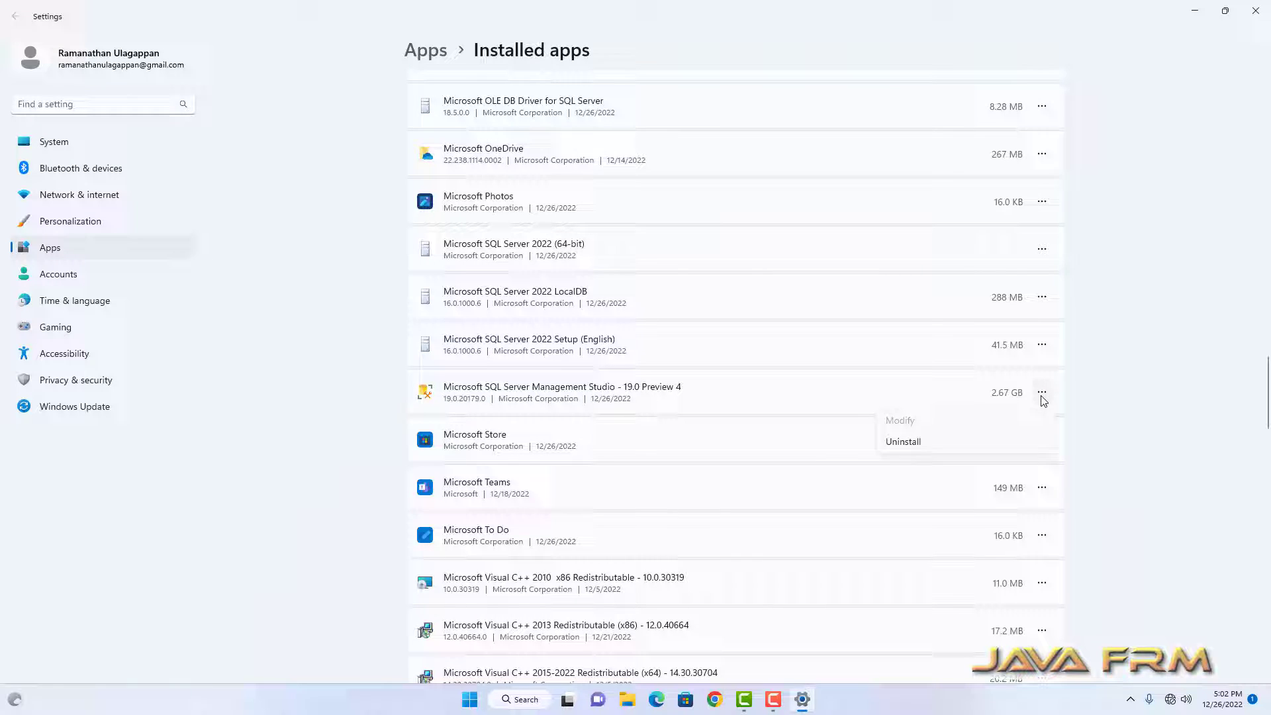
left_click(913, 447)
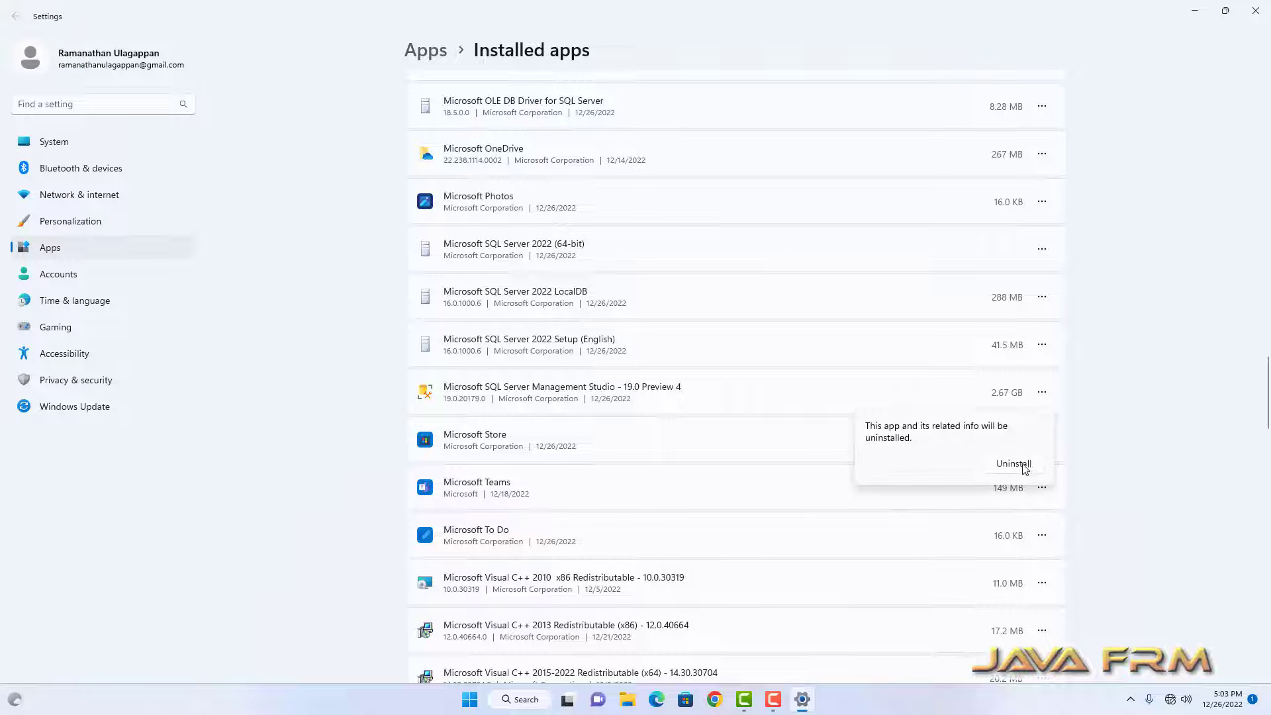
left_click(1025, 468)
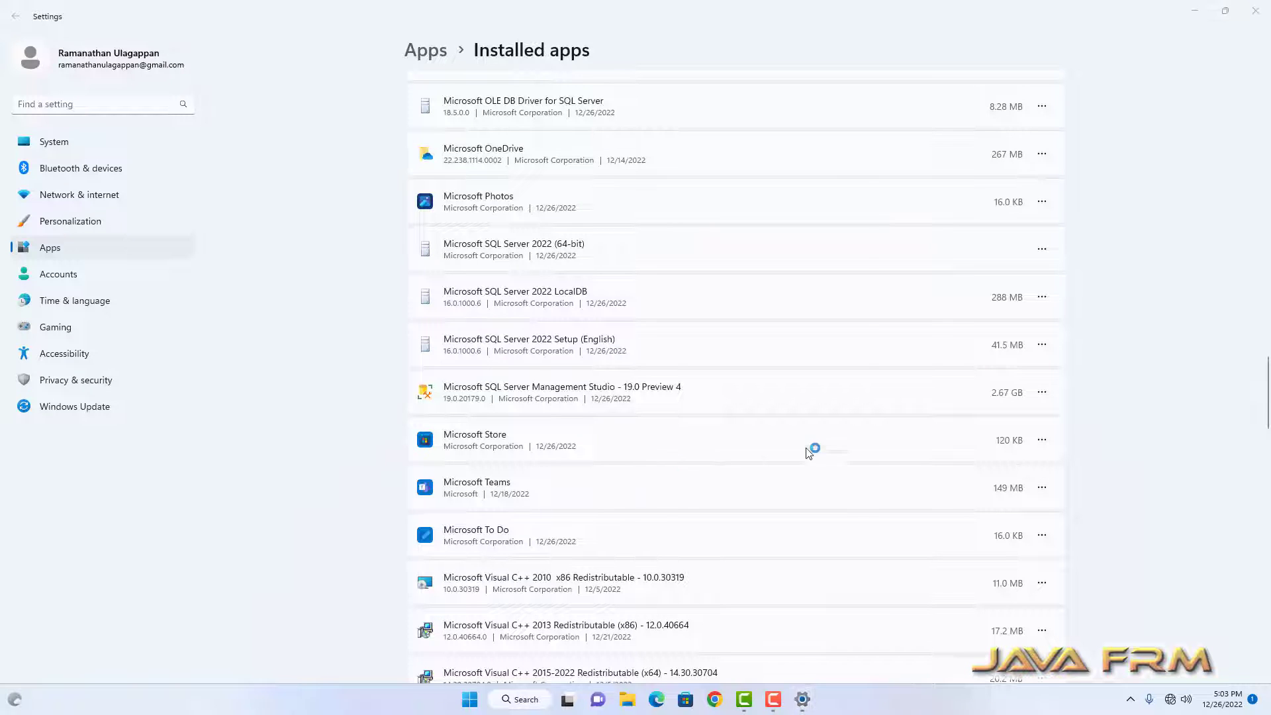
left_click(639, 511)
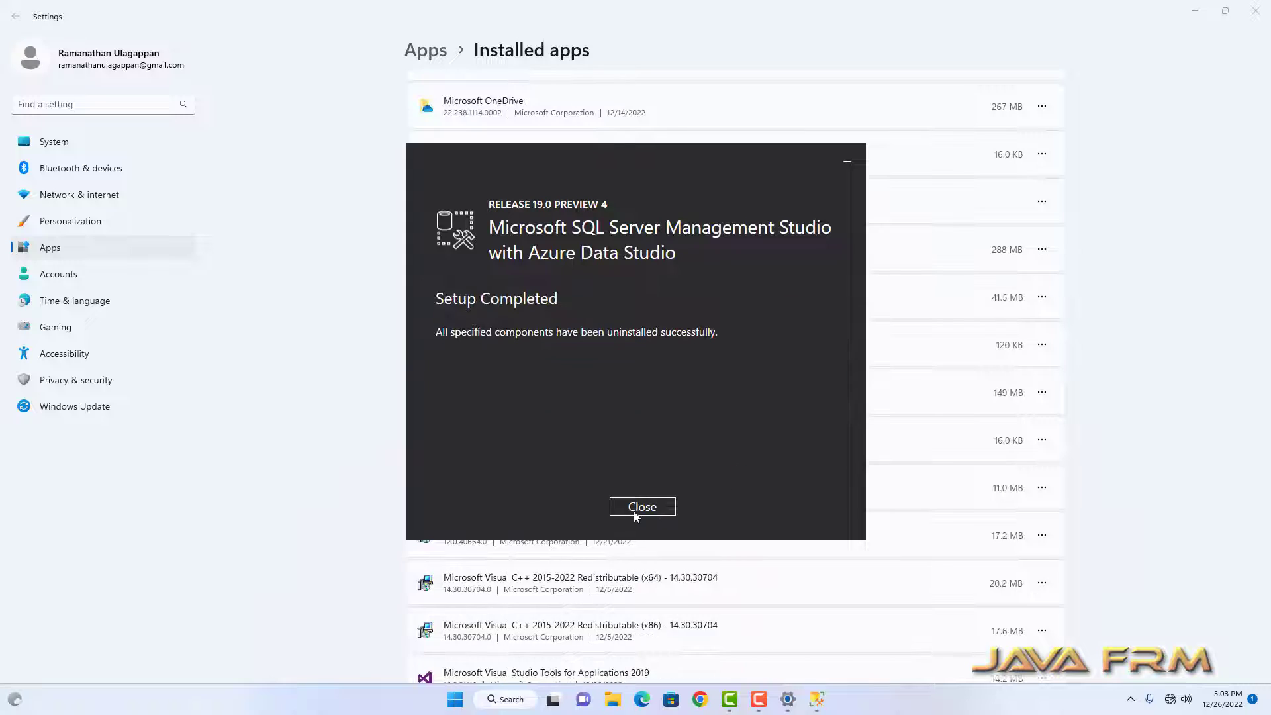
left_click(634, 511)
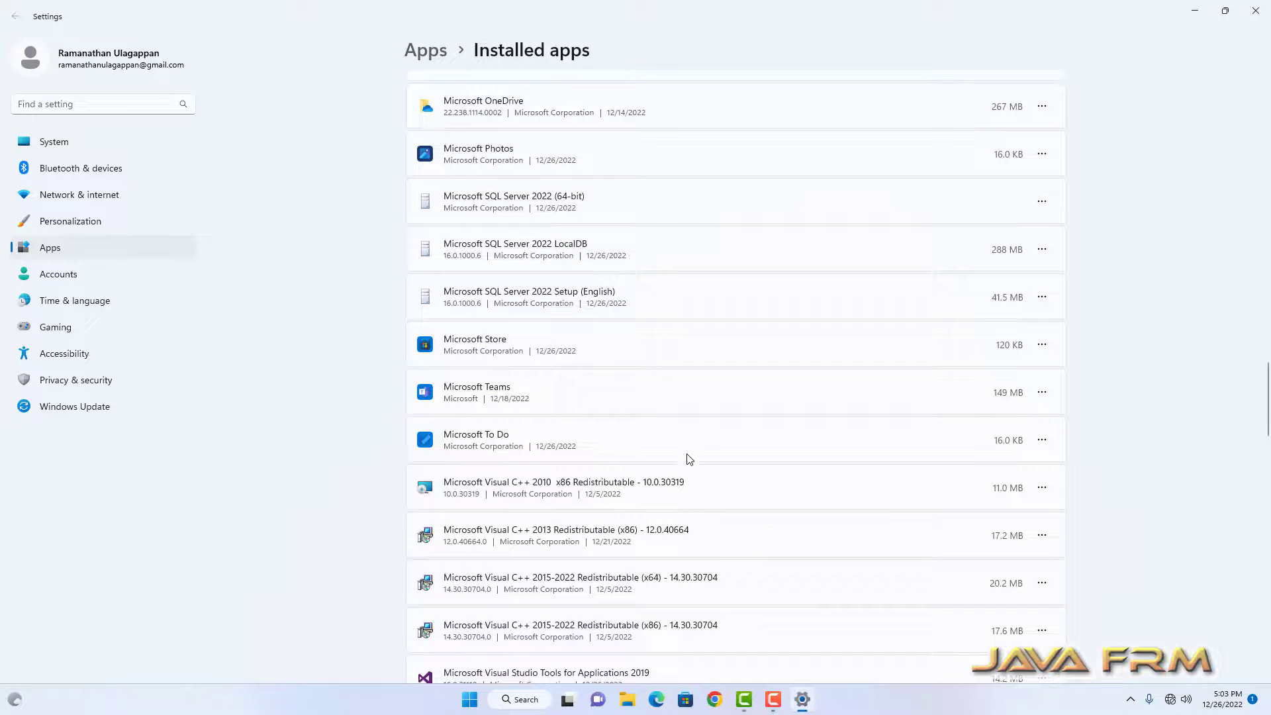
Uninstall Azure Data Studio 1.40.1, agreeing to complete removal and dismissing the success message.
scroll(704, 502, "up", 10)
scroll(704, 502, "up", 15)
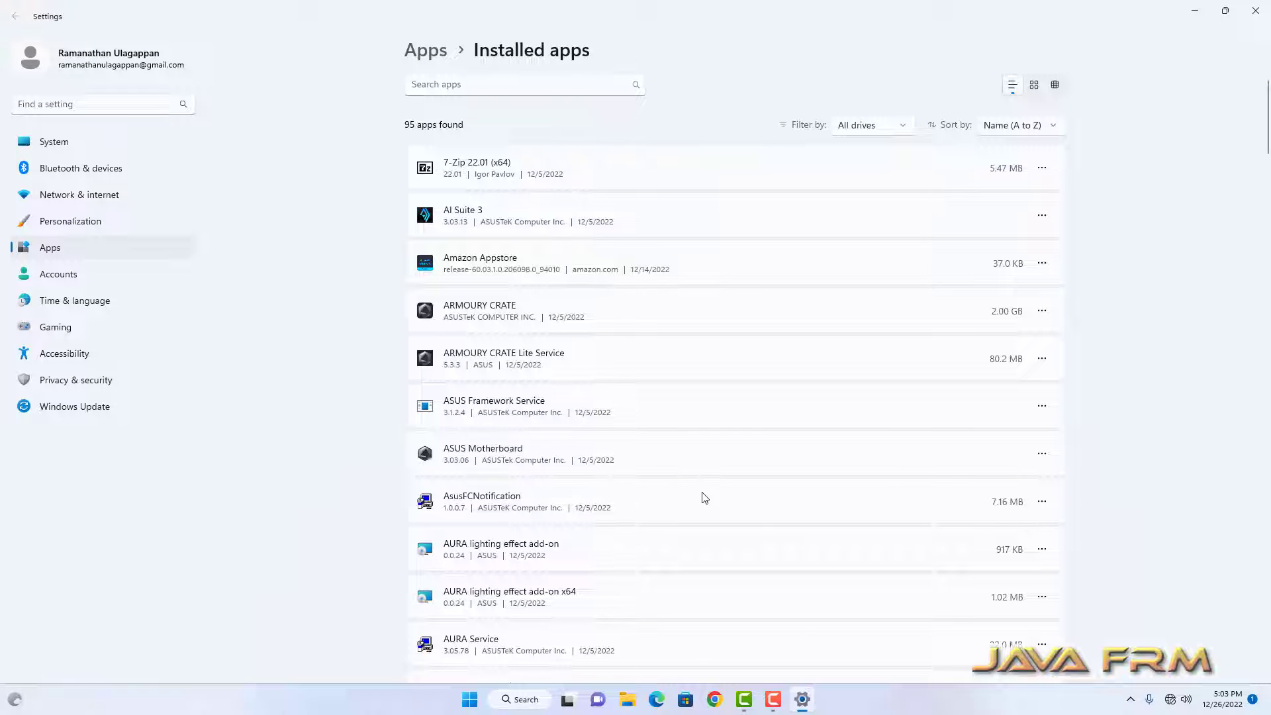
scroll(704, 498, "down", 6)
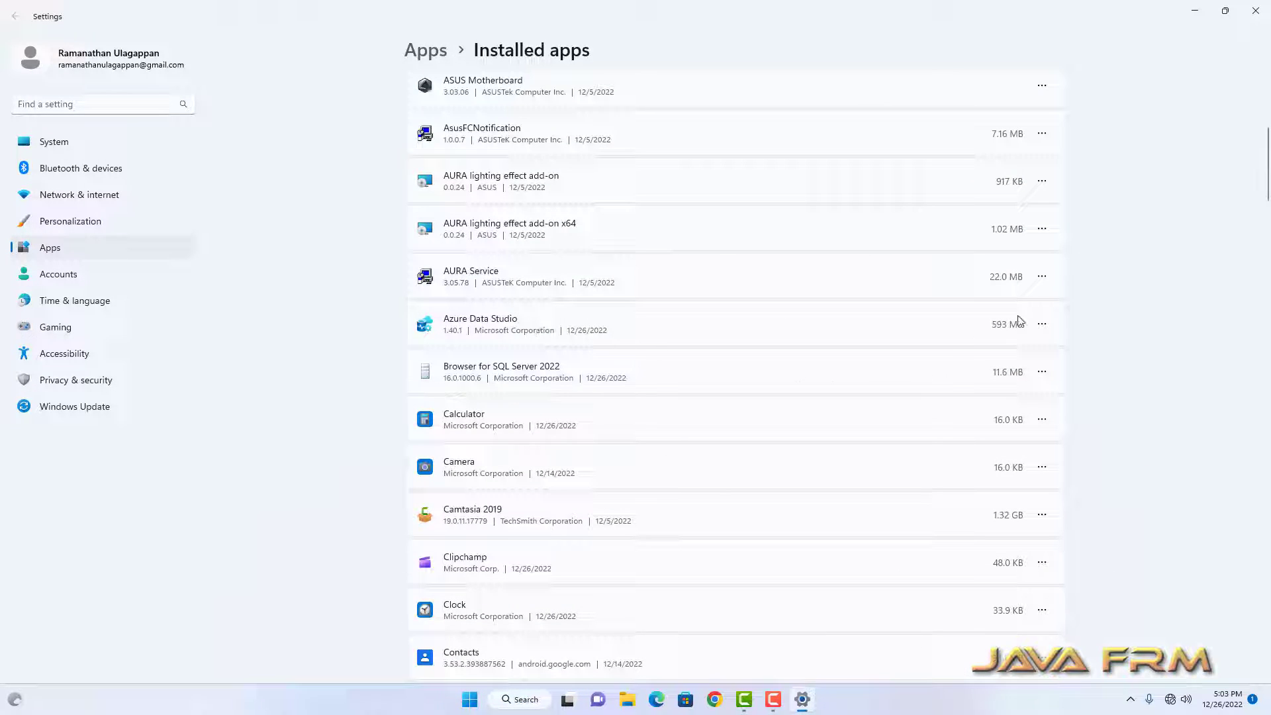
left_click(1042, 324)
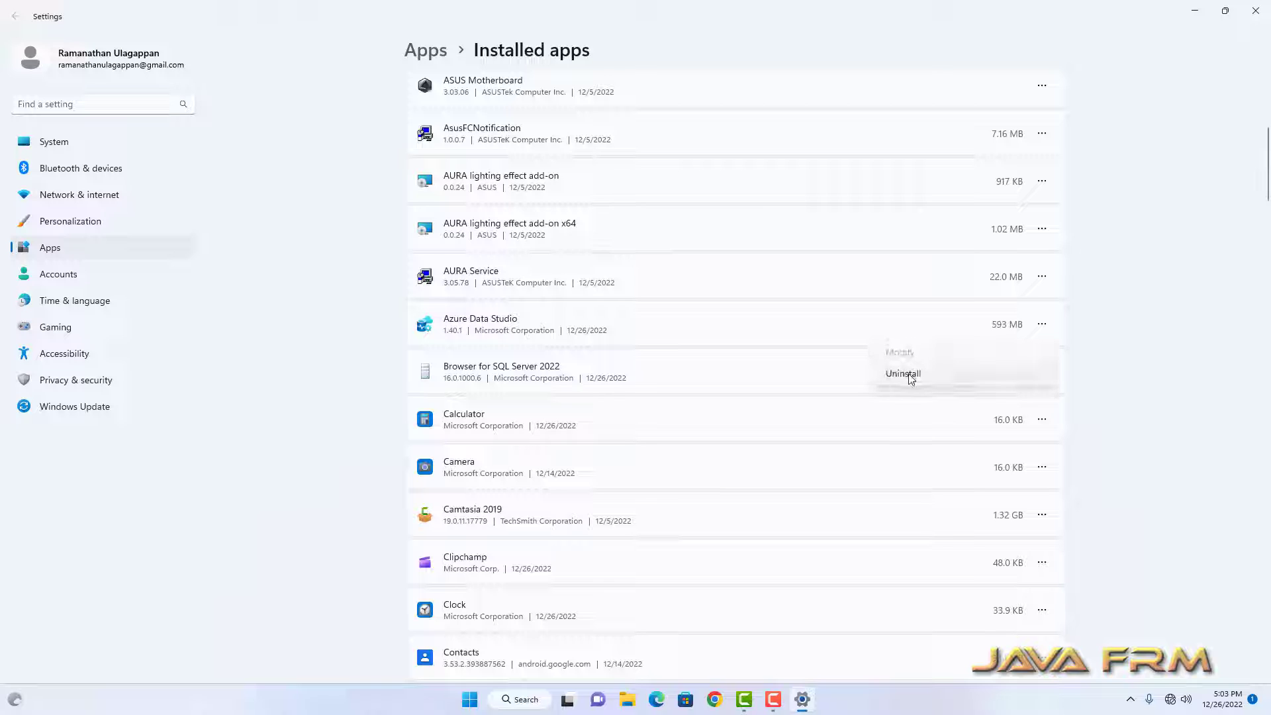
left_click(909, 374)
left_click(1002, 400)
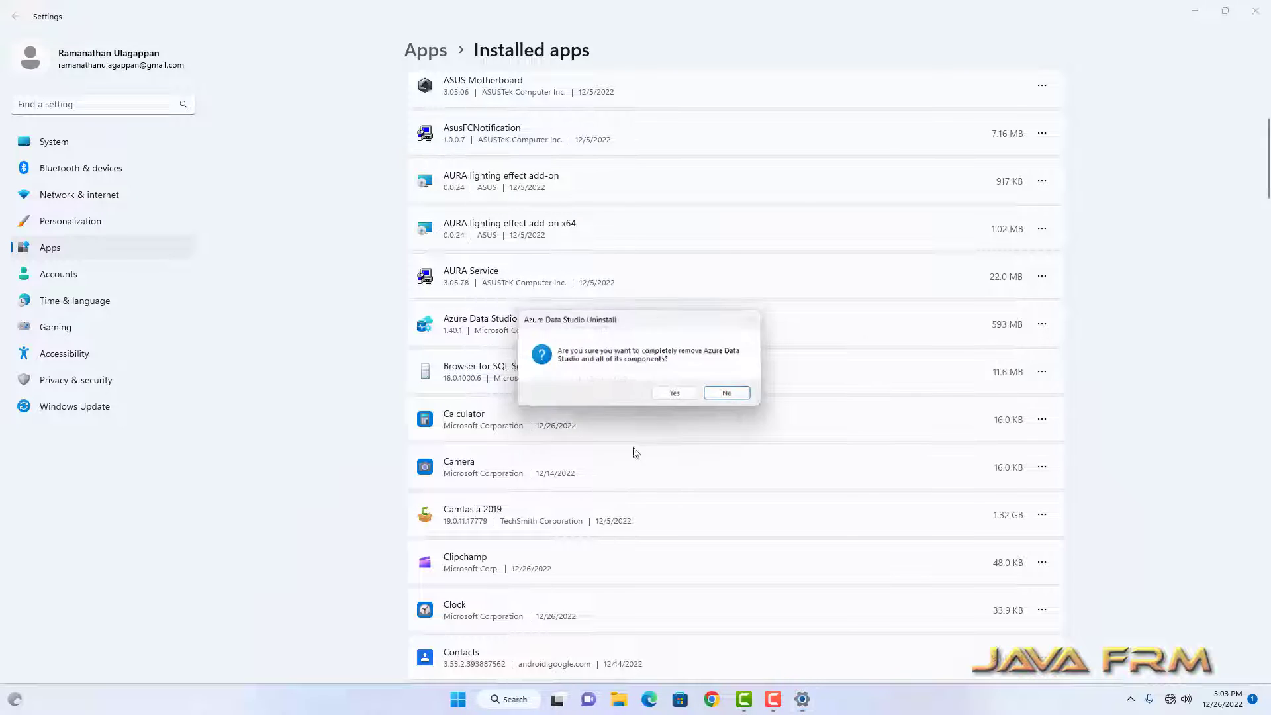
left_click(681, 396)
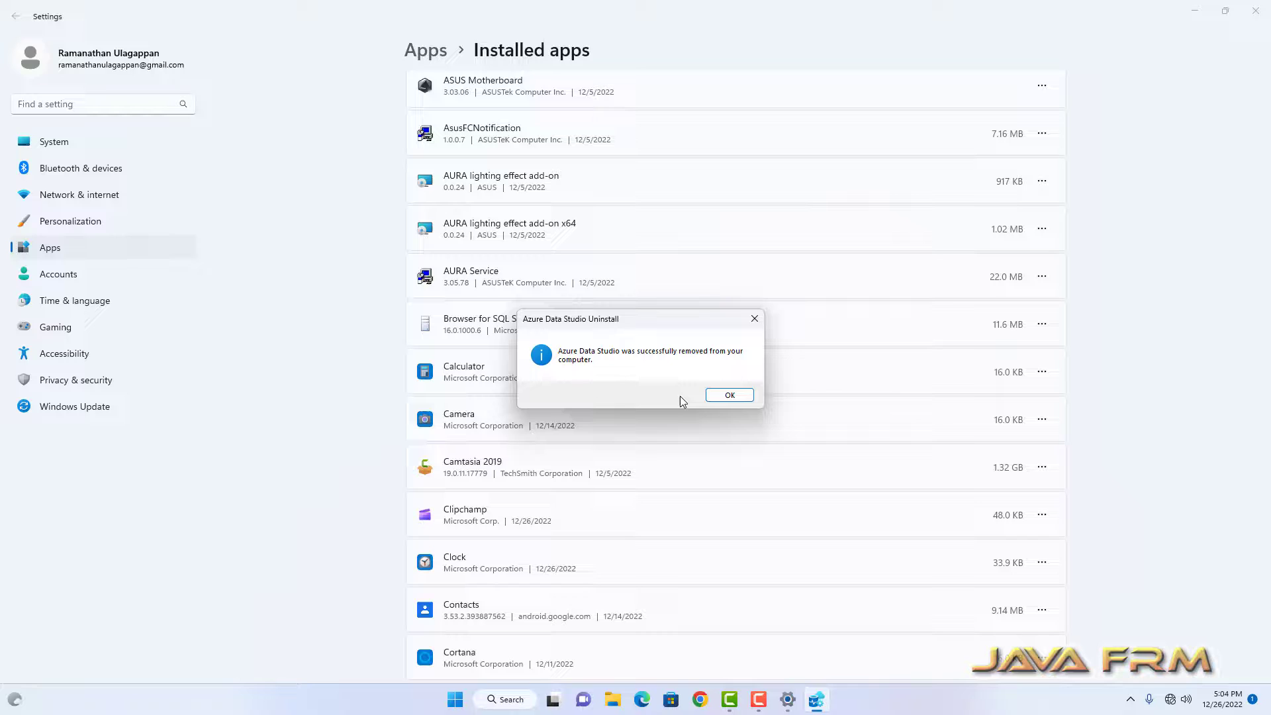
left_click(729, 396)
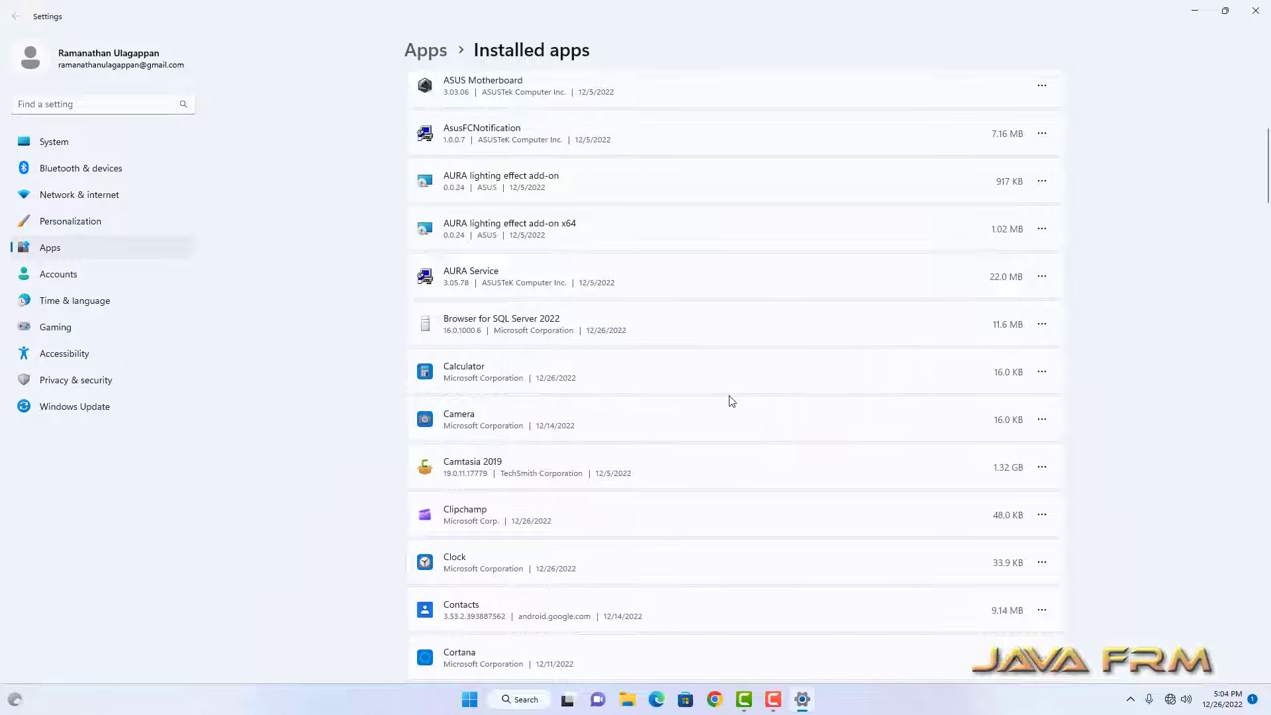
Start uninstalling Microsoft SQL Server 2022 (64-bit) and choose Remove in its setup.
scroll(1076, 245, "down", 15)
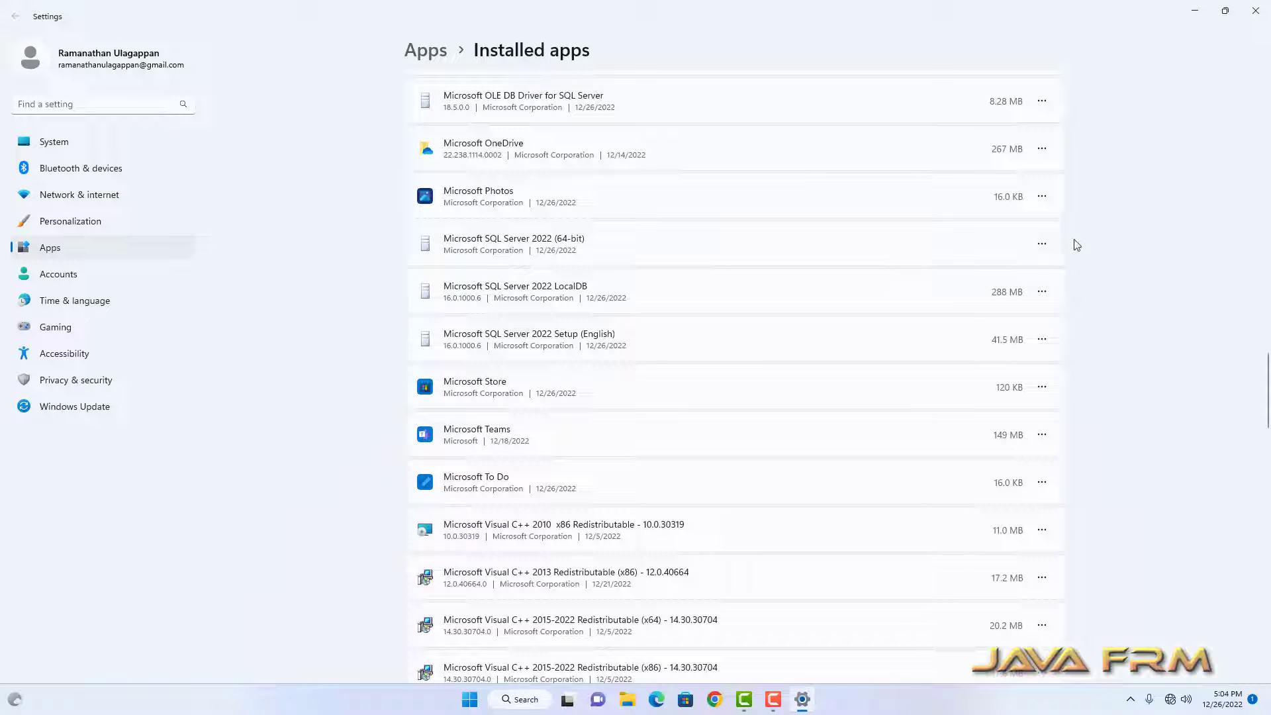
left_click(1041, 247)
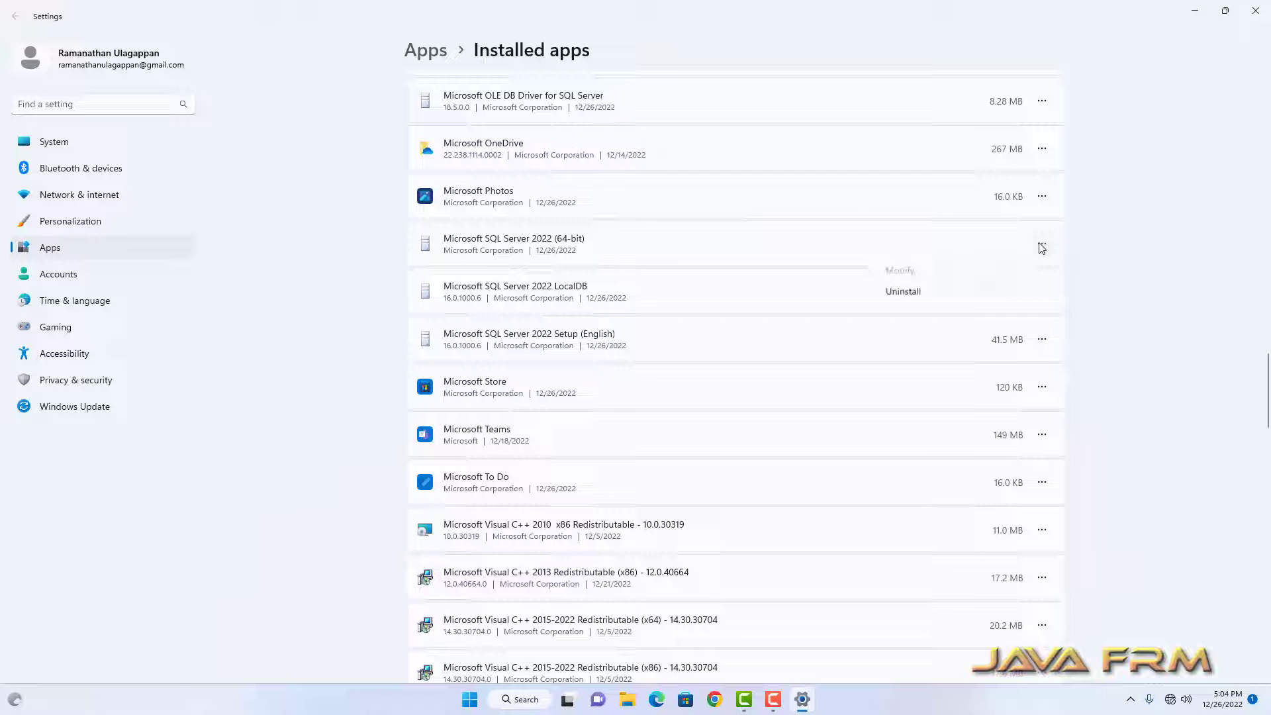
left_click(911, 300)
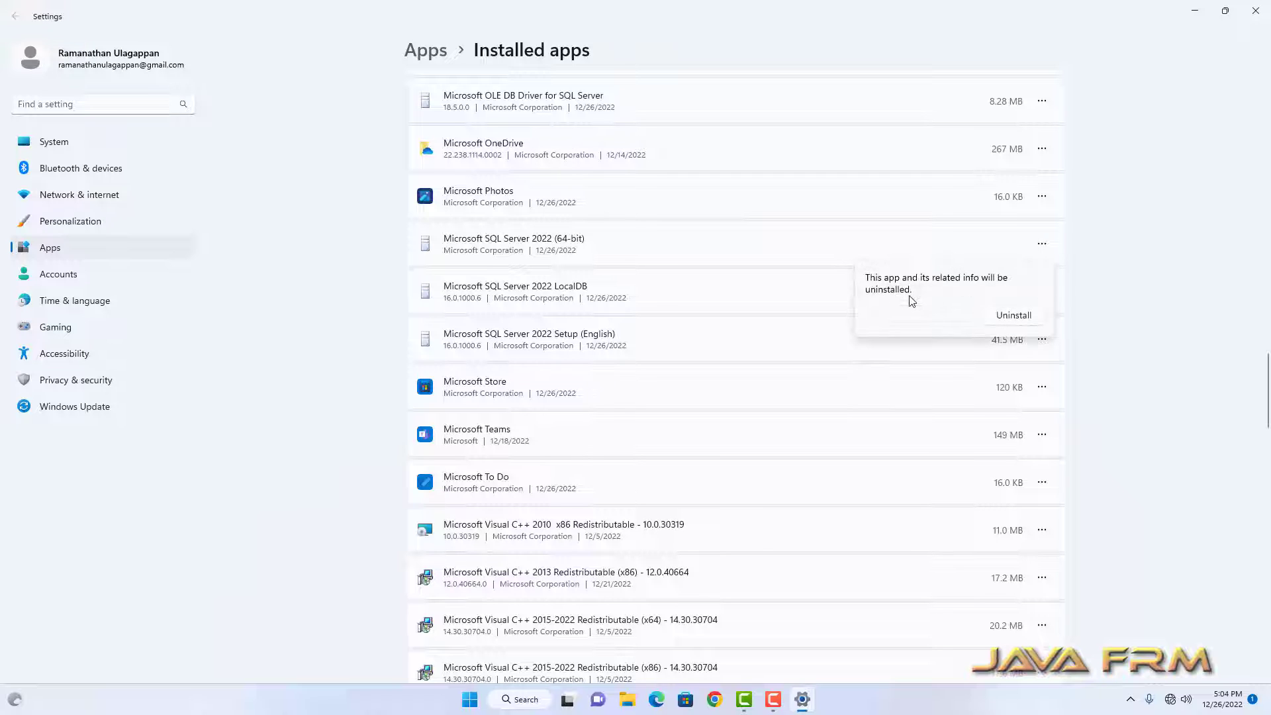
left_click(1017, 314)
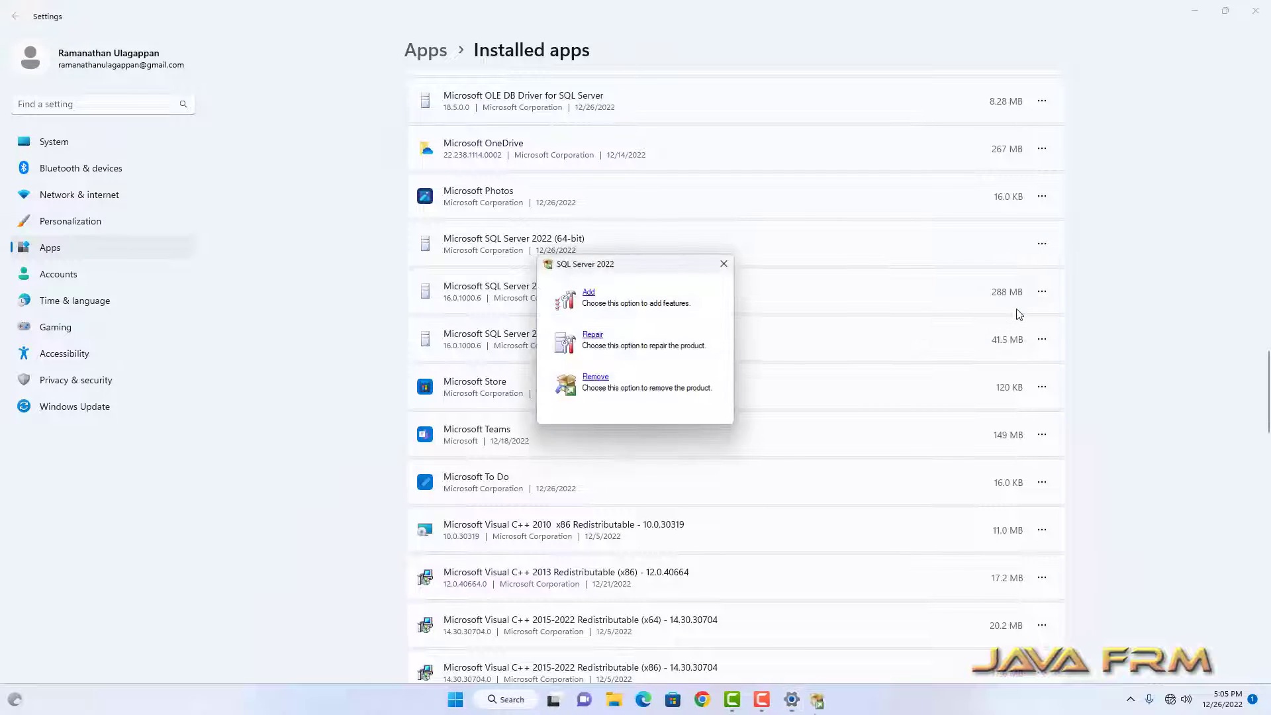
left_click(595, 379)
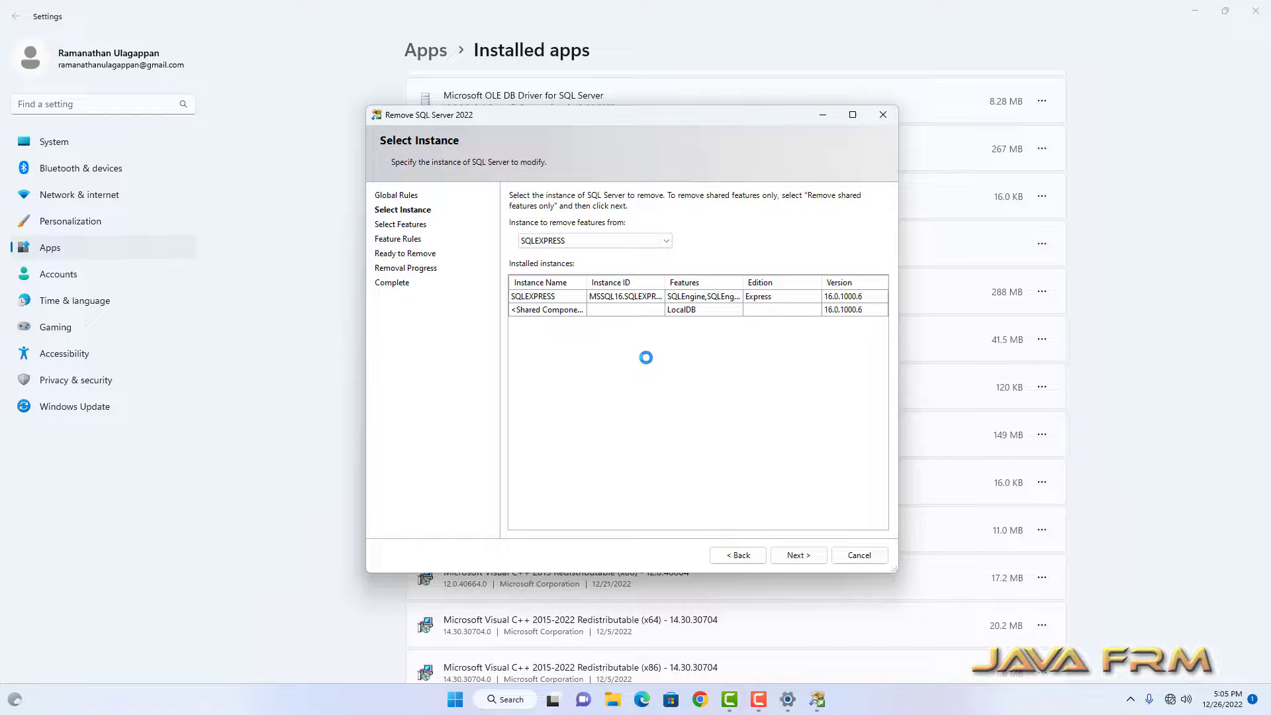
Remove all features of the SQLEXPRESS instance and open the summary log.
left_click(806, 563)
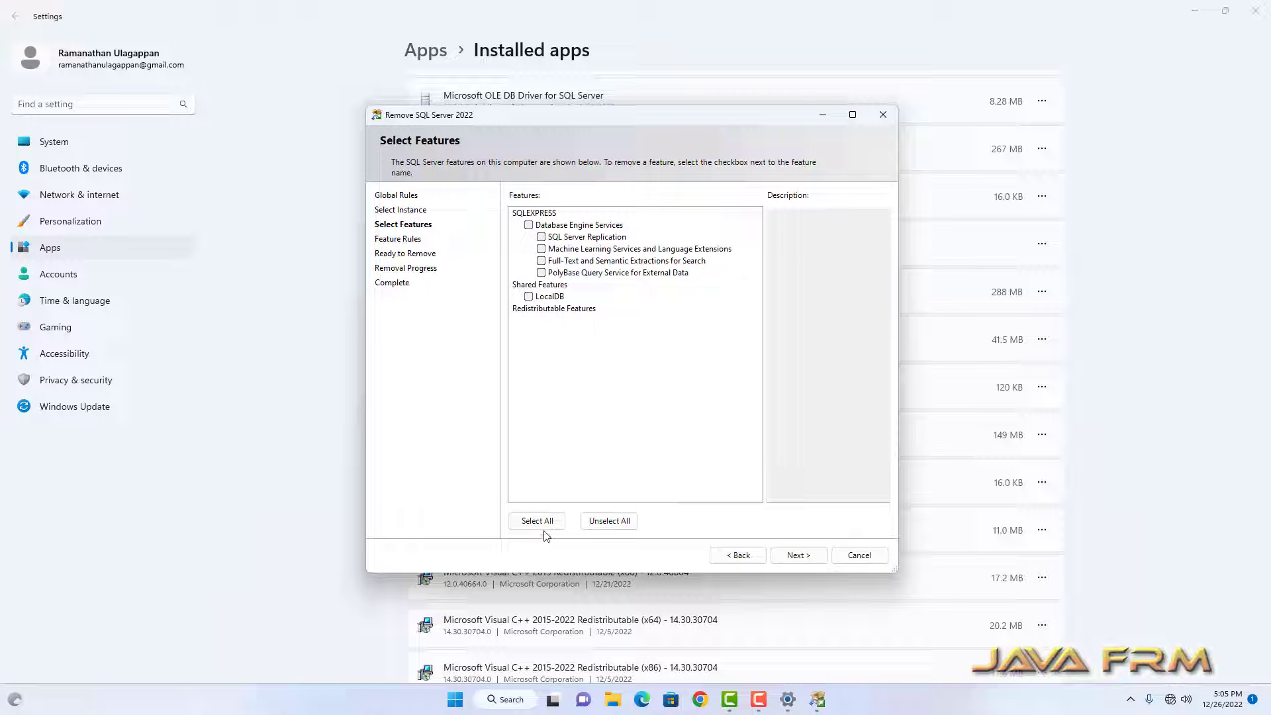
left_click(544, 521)
left_click(804, 557)
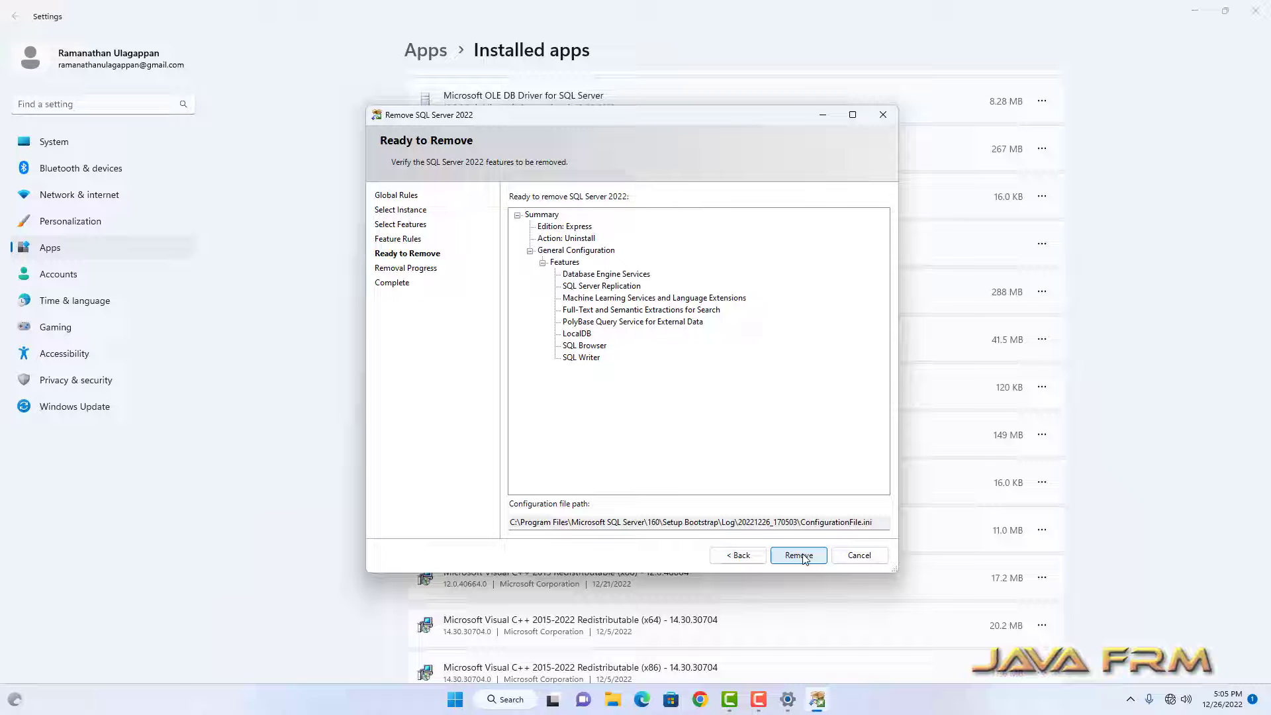
left_click(803, 557)
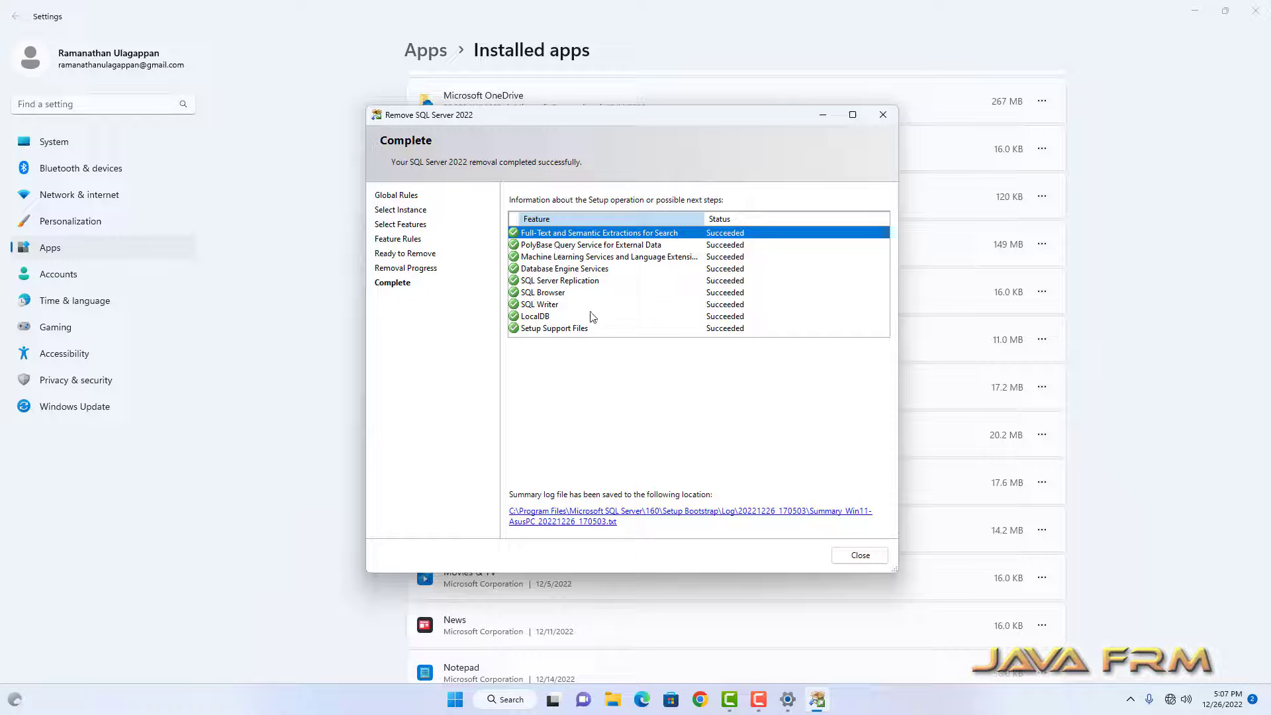
left_click(621, 518)
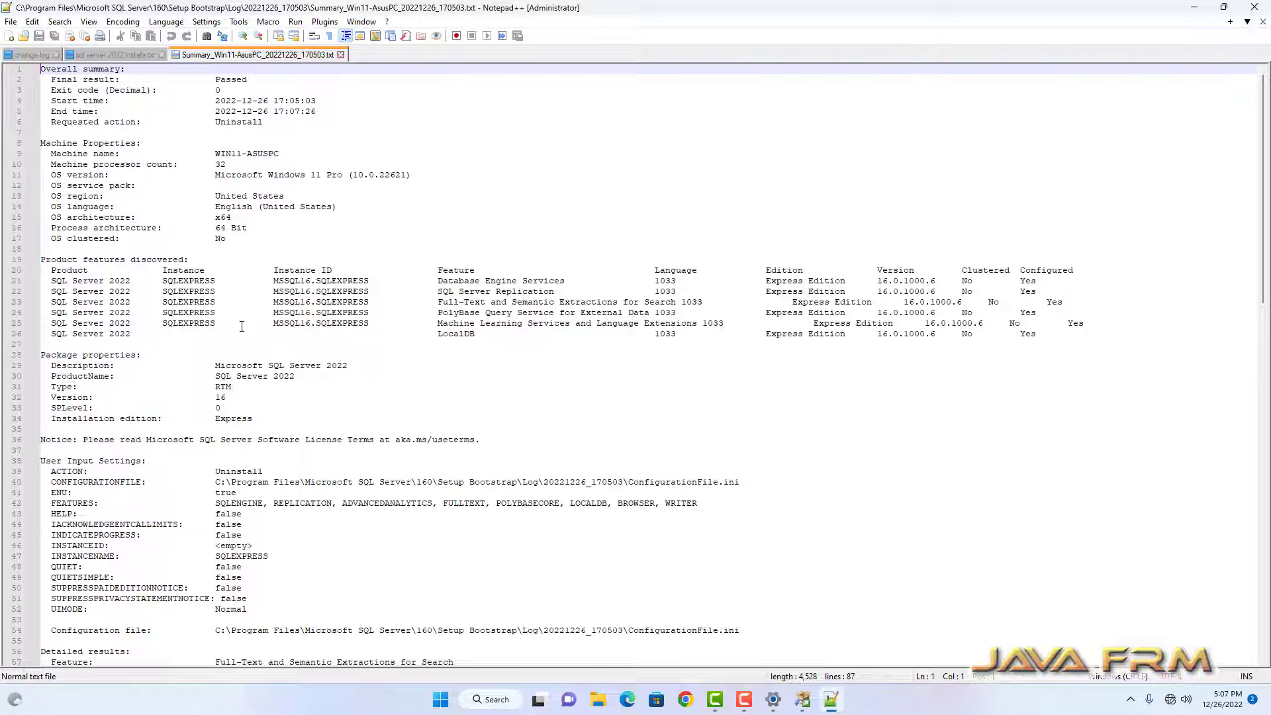
Review the removal summary log, close its tab and minimize Notepad++.
scroll(228, 376, "down", 13)
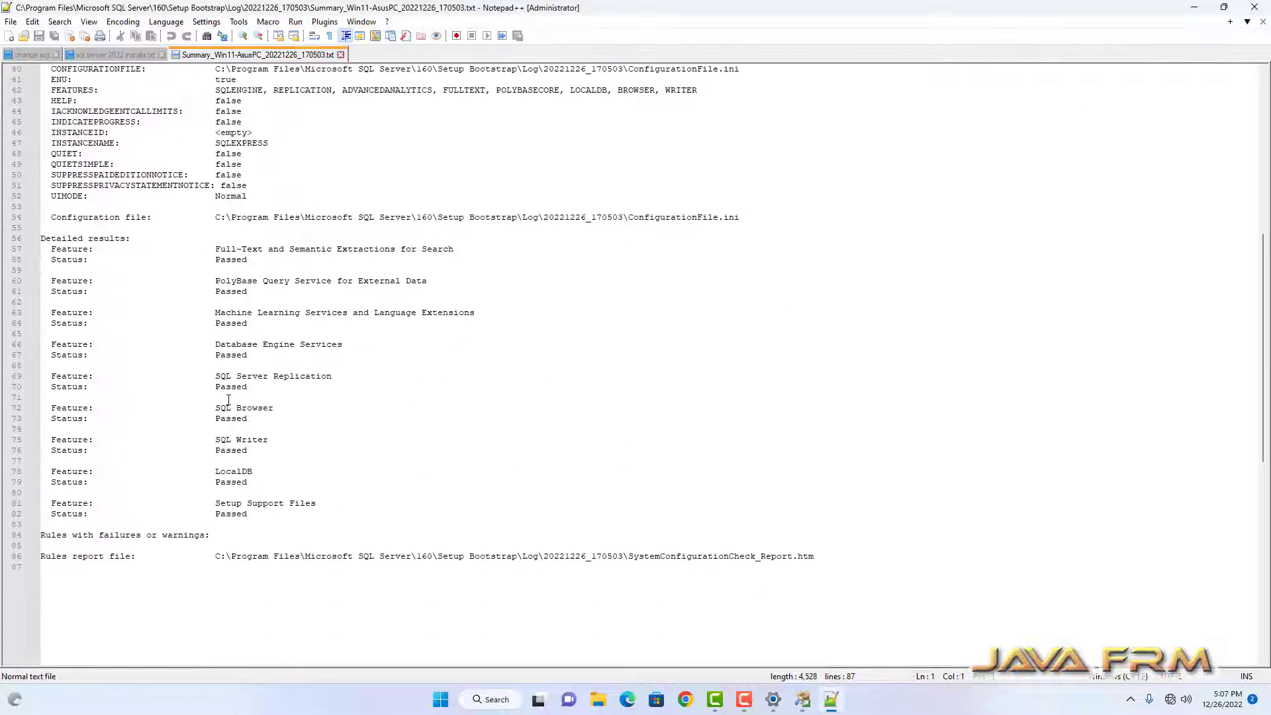
scroll(228, 399, "down", 7)
scroll(371, 351, "up", 11)
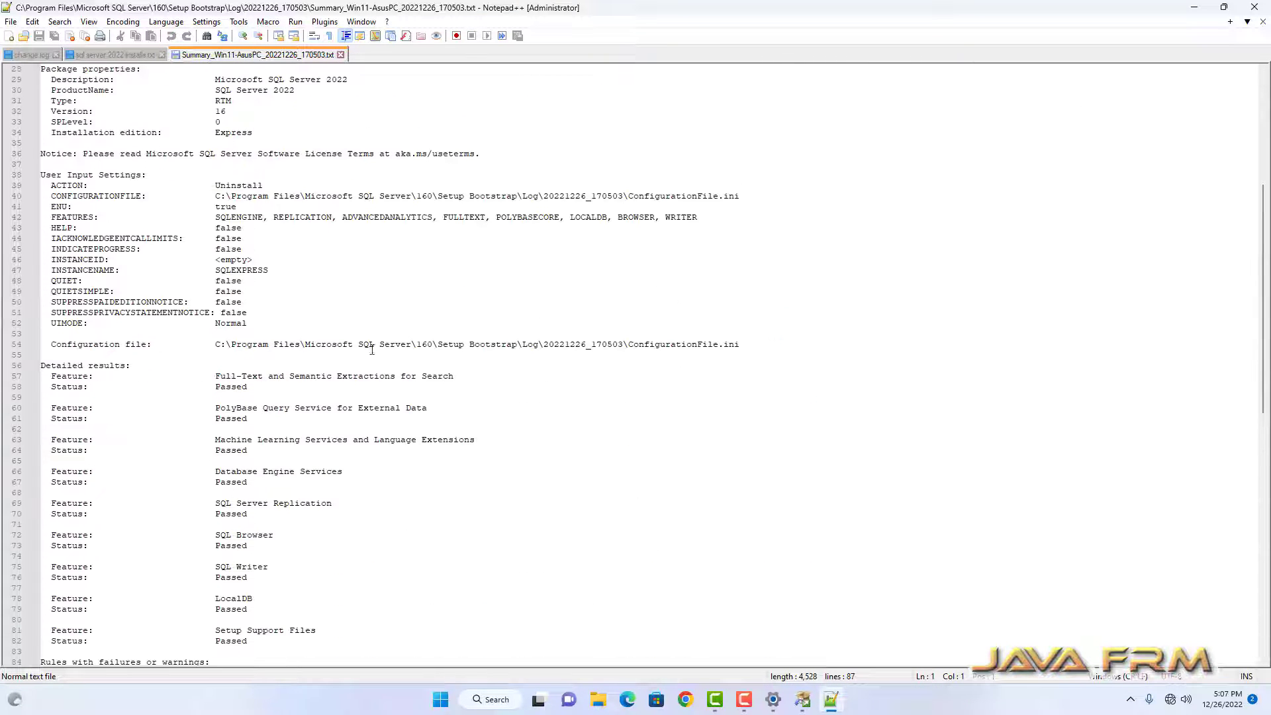
left_click(340, 55)
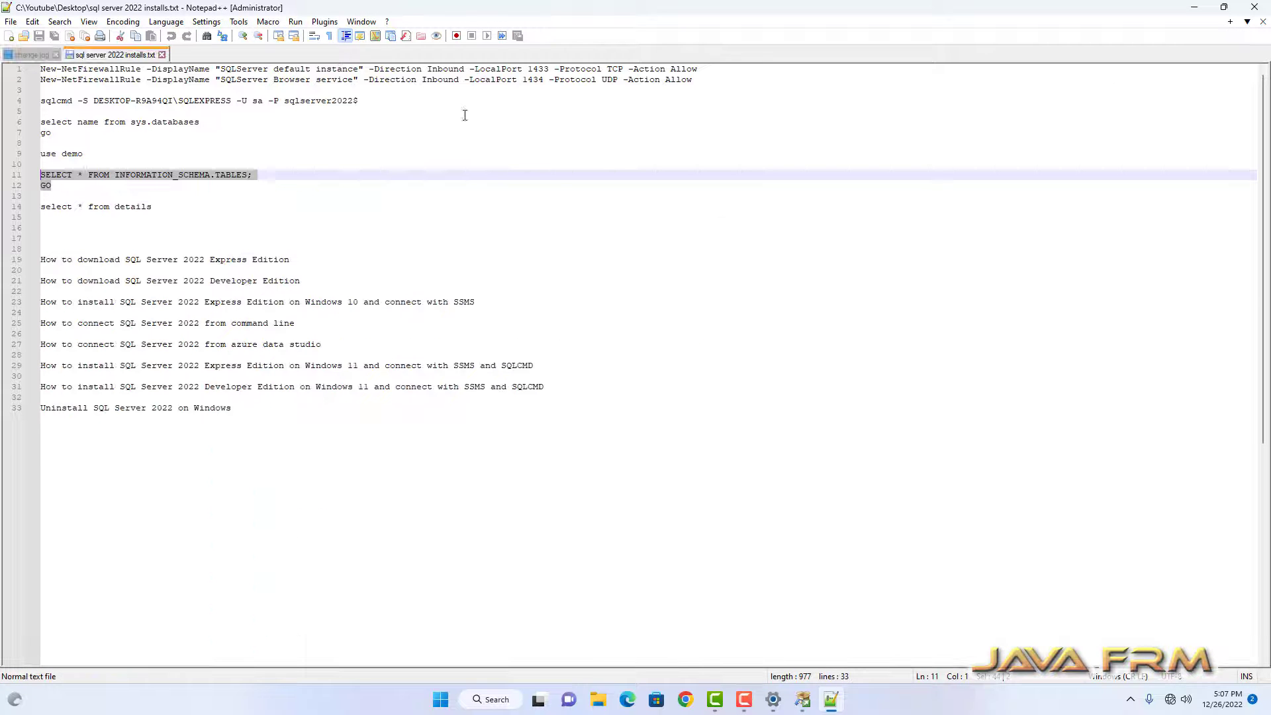
left_click(1194, 7)
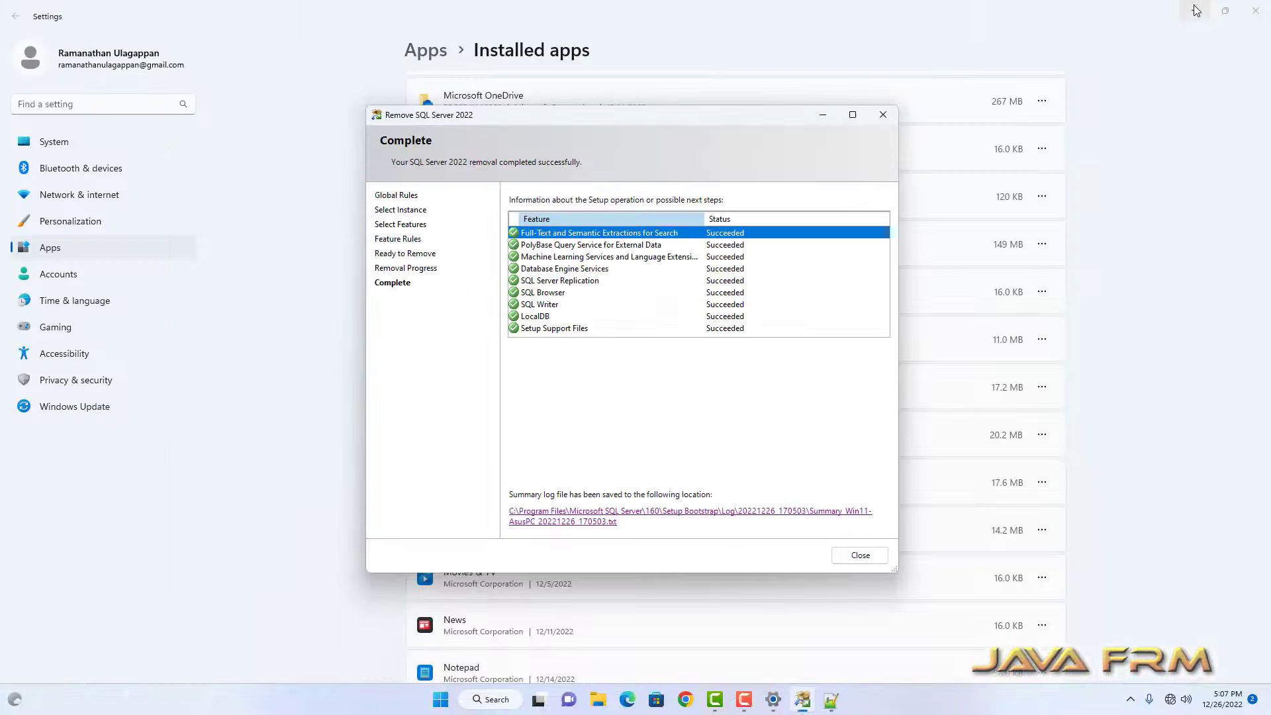
Close the SQL Server removal dialog and uninstall Visual Studio Tools for Applications 2019 through its setup.
left_click(862, 556)
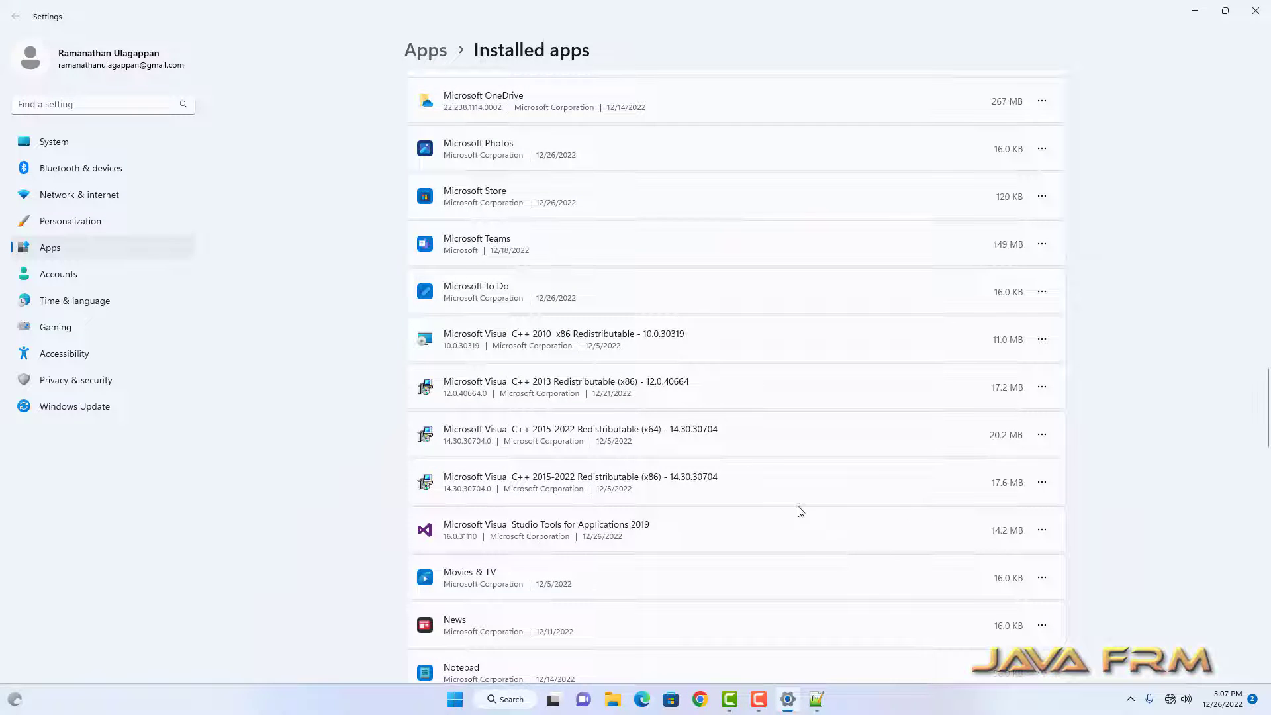
scroll(746, 454, "down", 4)
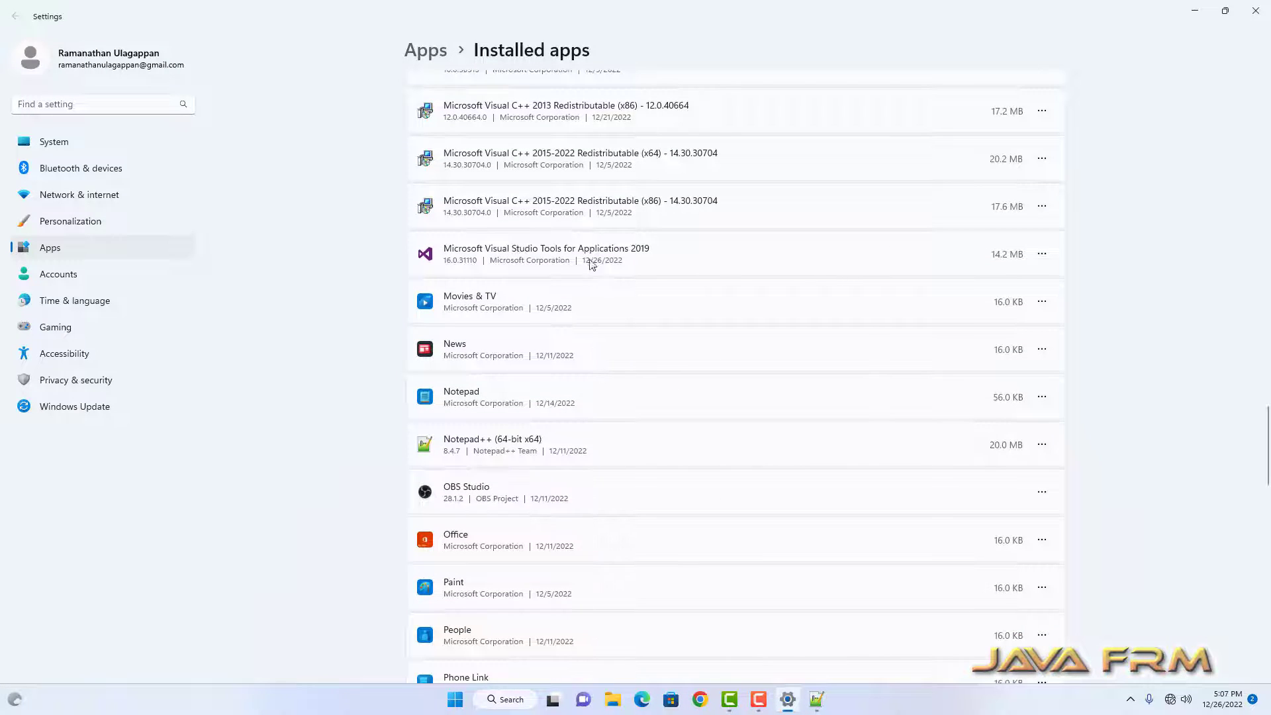
left_click(1042, 255)
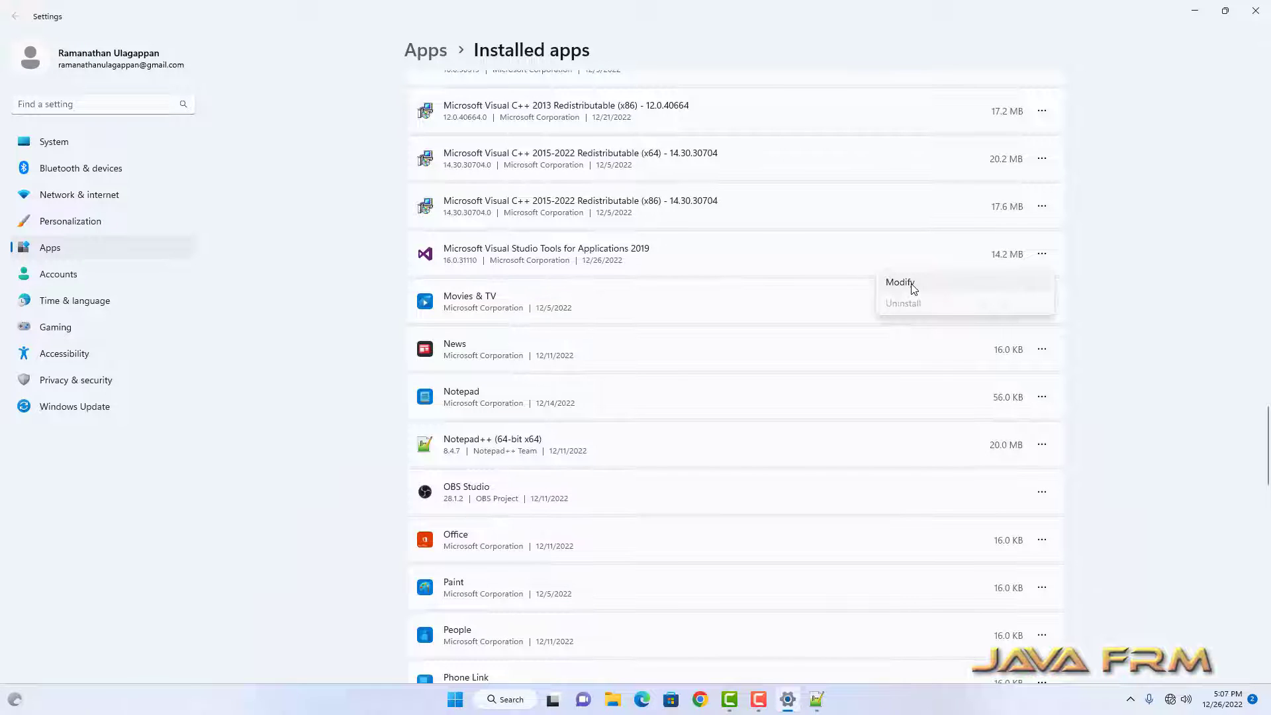
left_click(912, 285)
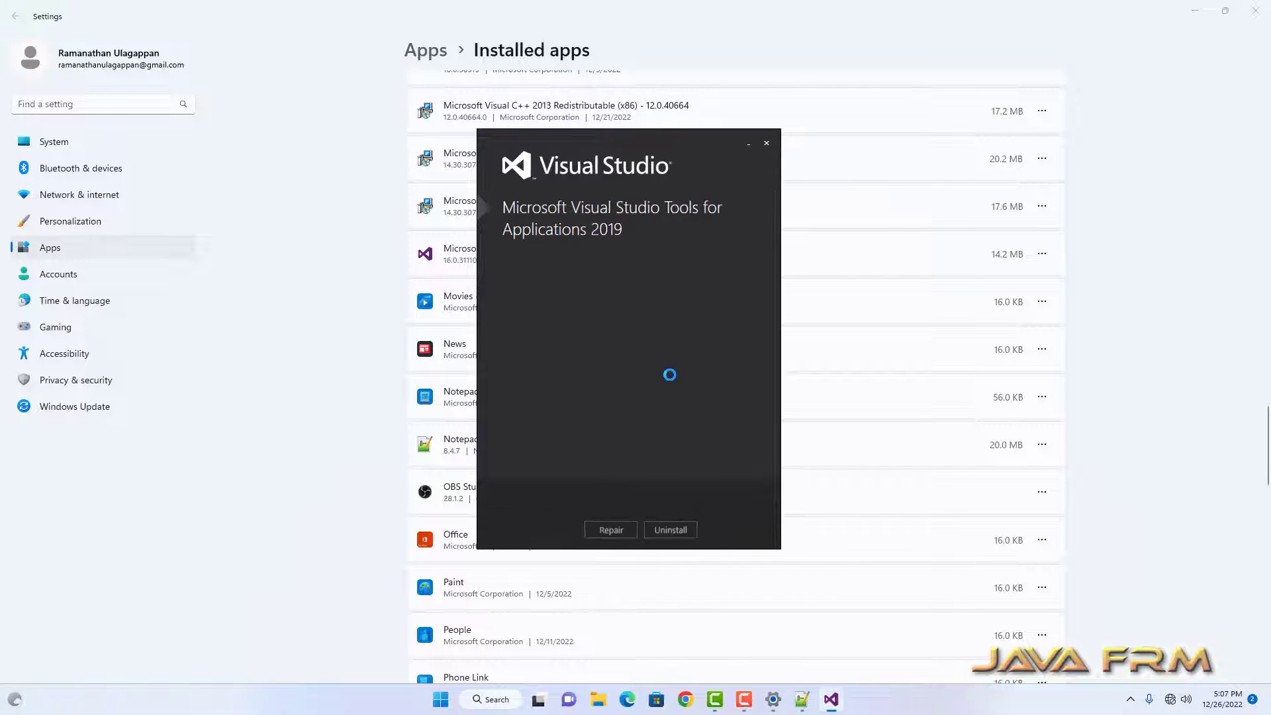
left_click(662, 536)
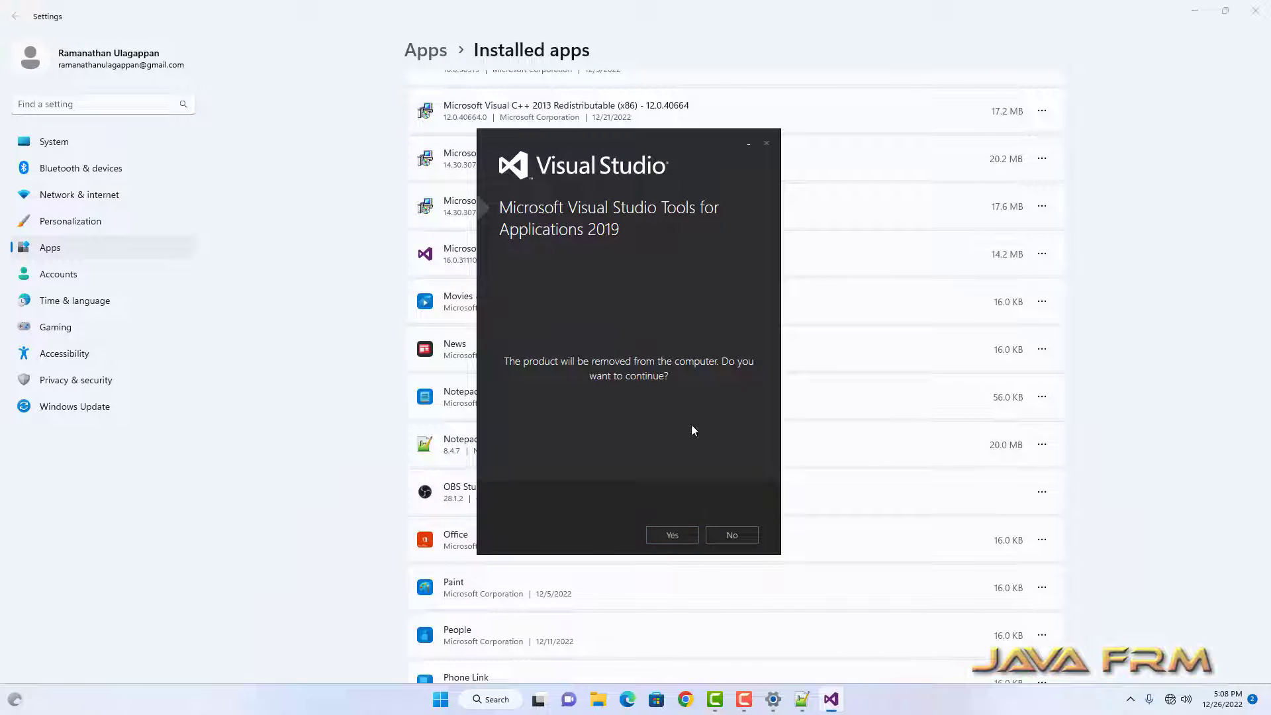
left_click(693, 535)
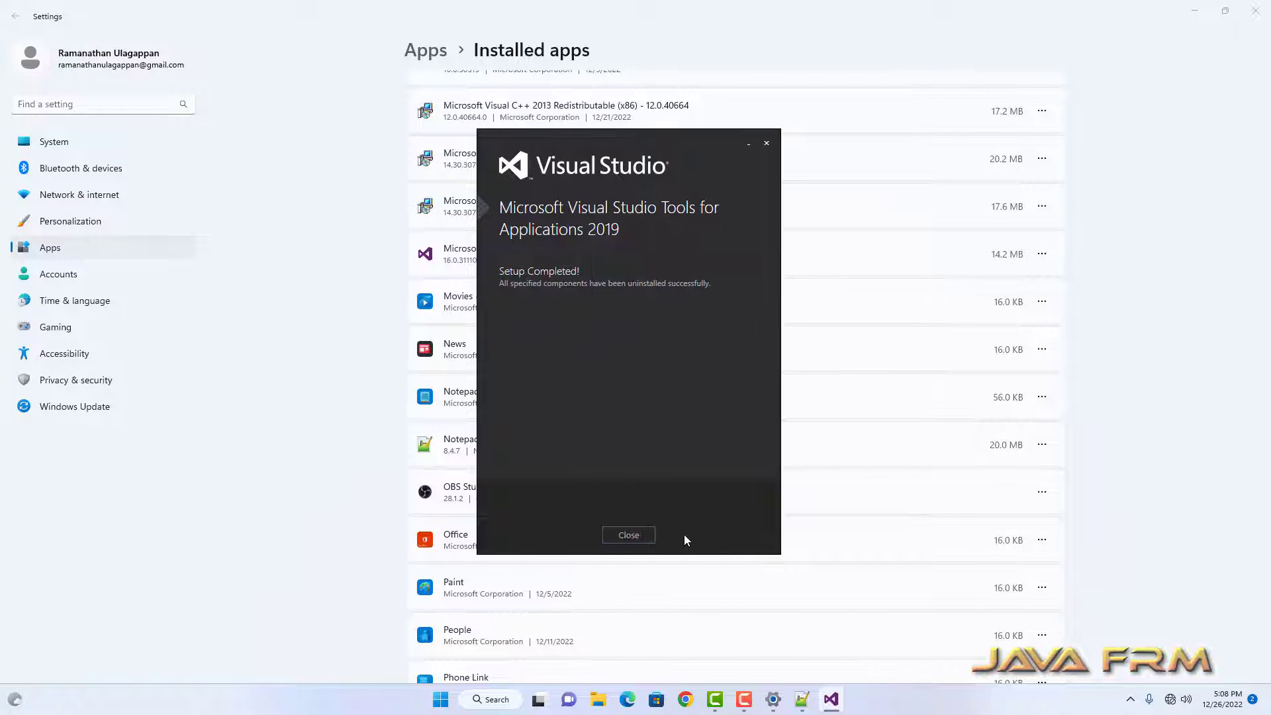
left_click(646, 540)
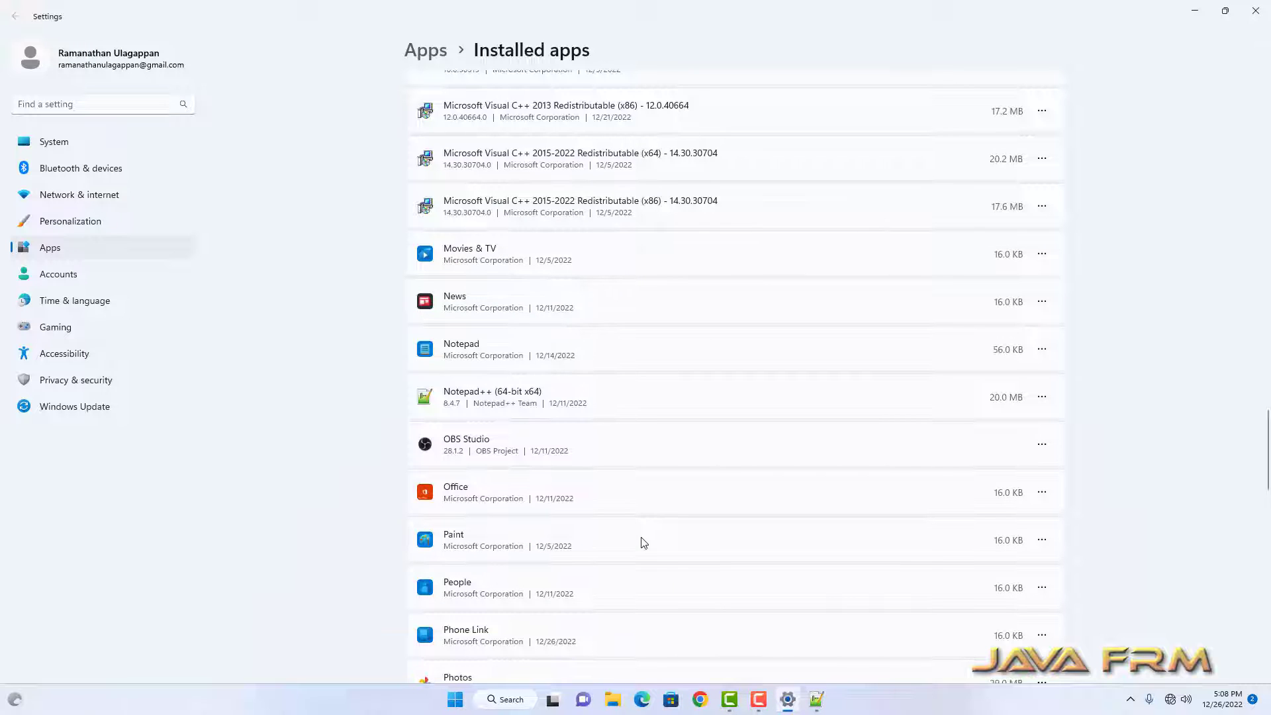
Uninstall Microsoft MPI 10.1.12498.18 from the Installed apps list.
scroll(644, 543, "up", 5)
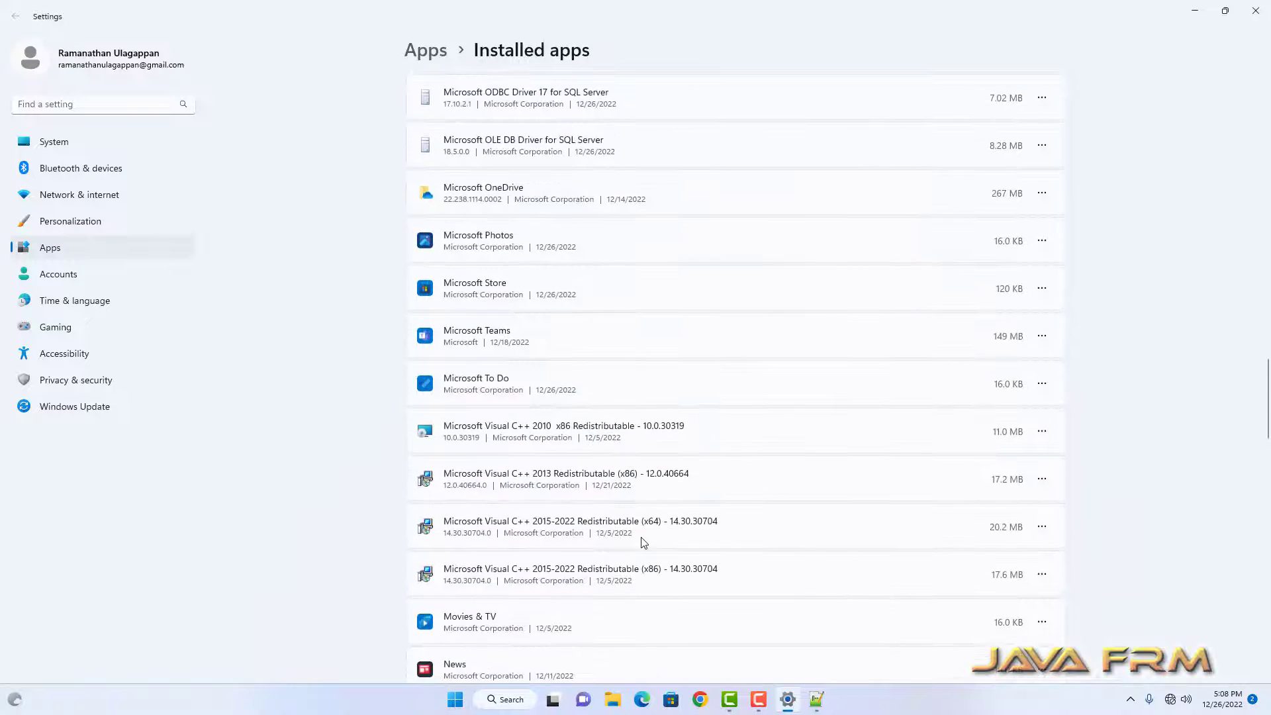
scroll(644, 543, "up", 4)
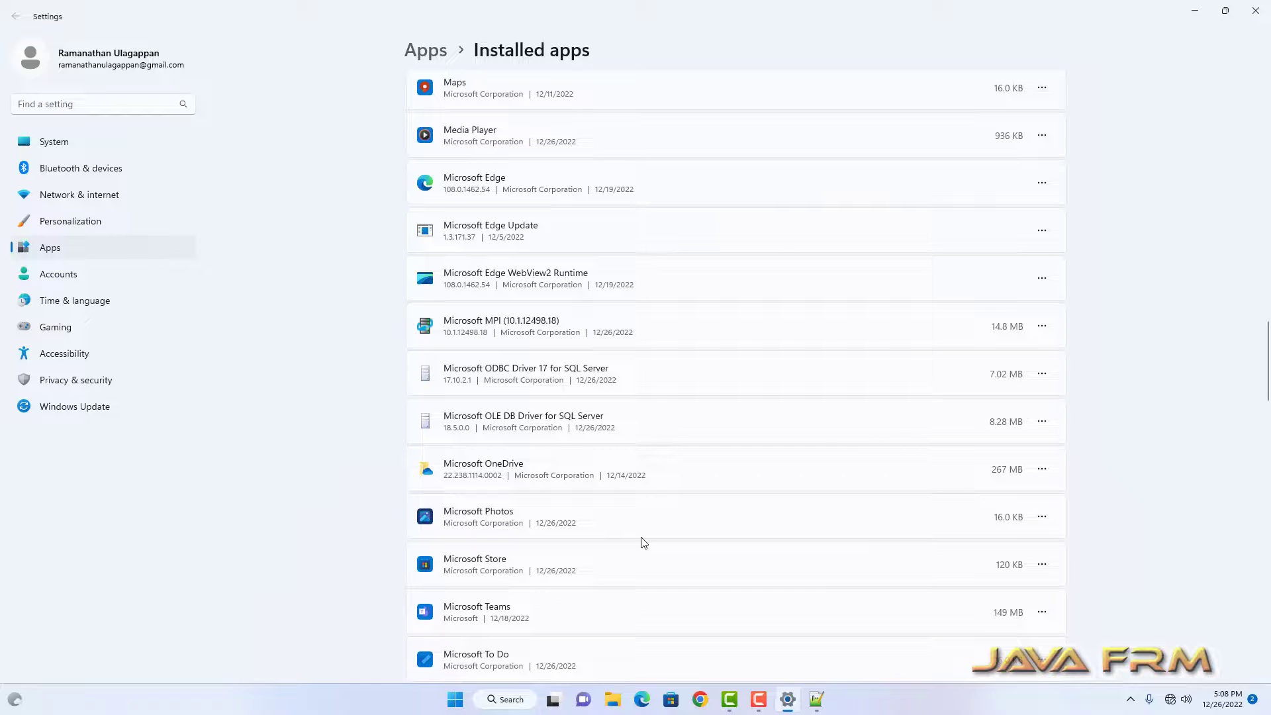
left_click(1042, 326)
left_click(912, 386)
left_click(1028, 397)
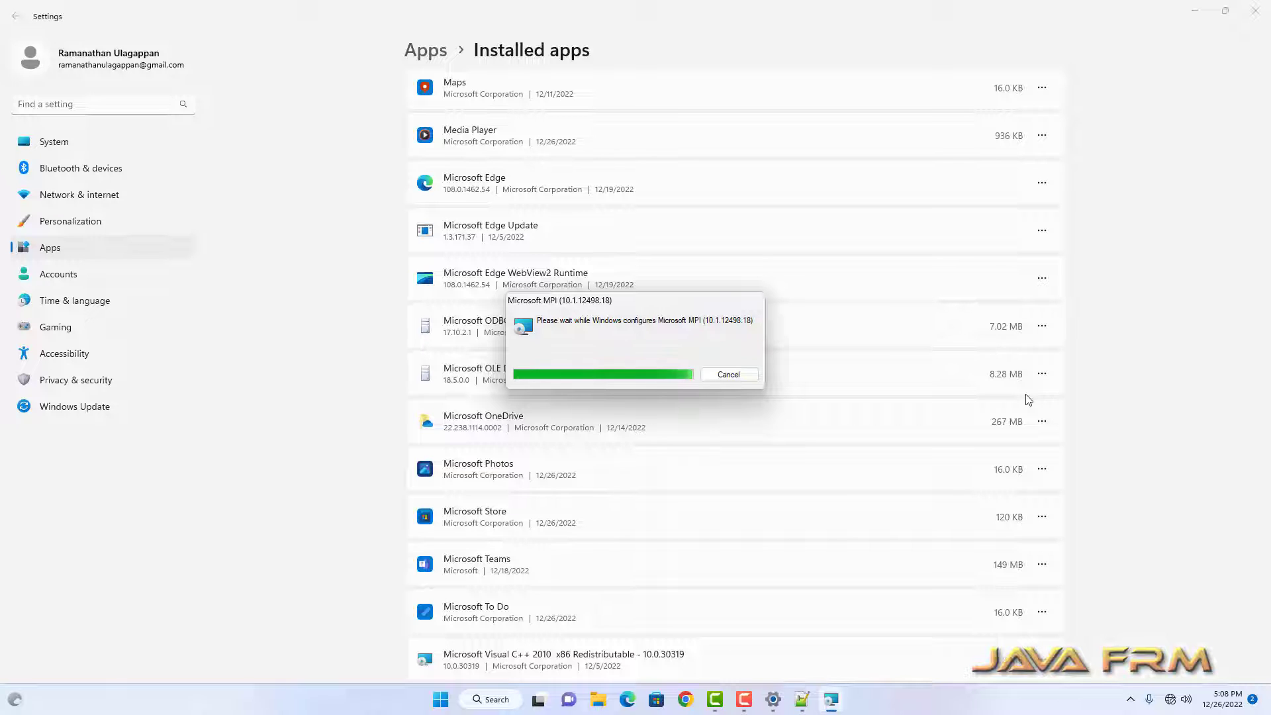
Uninstall Microsoft ODBC Driver 17 and OLE DB Driver for SQL Server.
left_click(1040, 327)
left_click(940, 375)
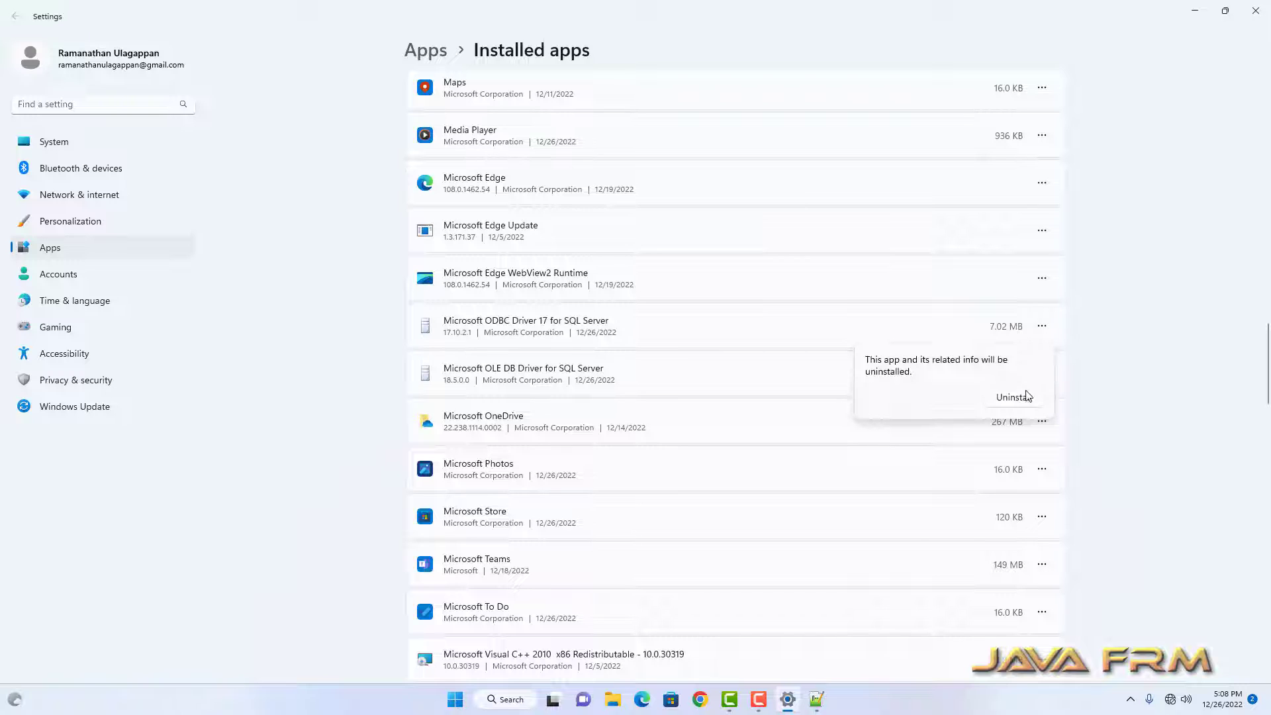
left_click(1013, 397)
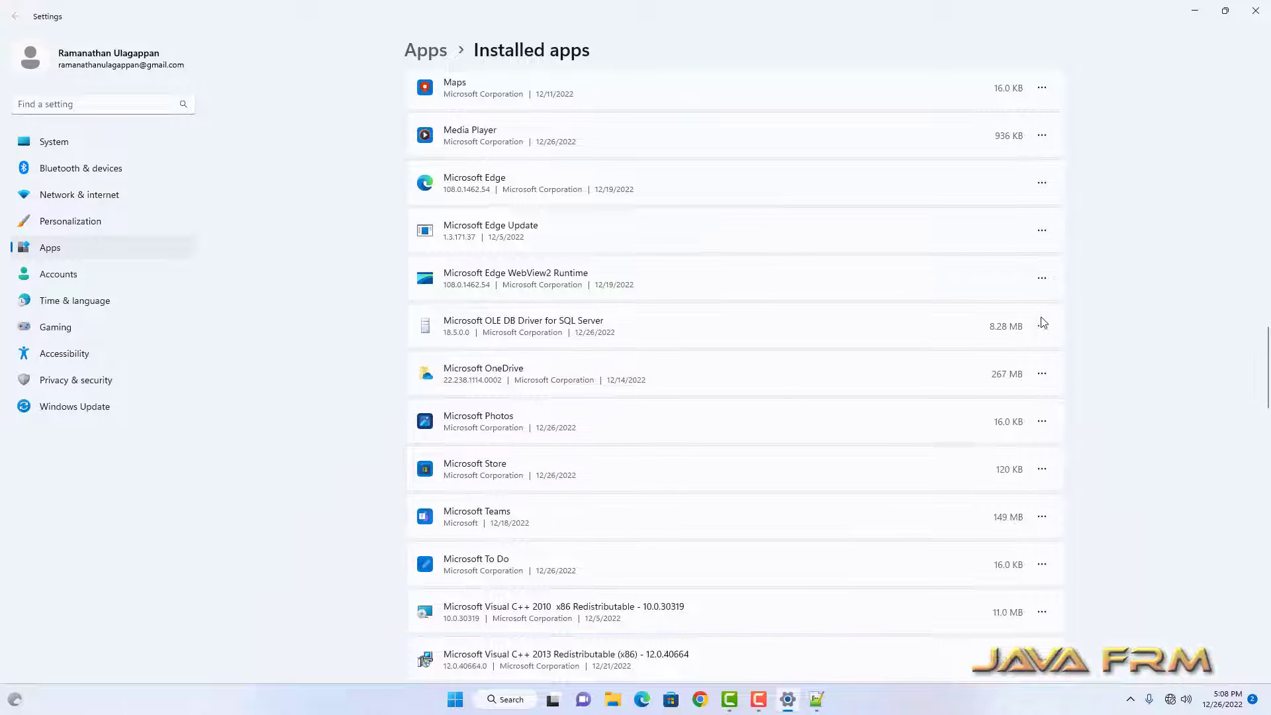
left_click(1042, 327)
left_click(907, 374)
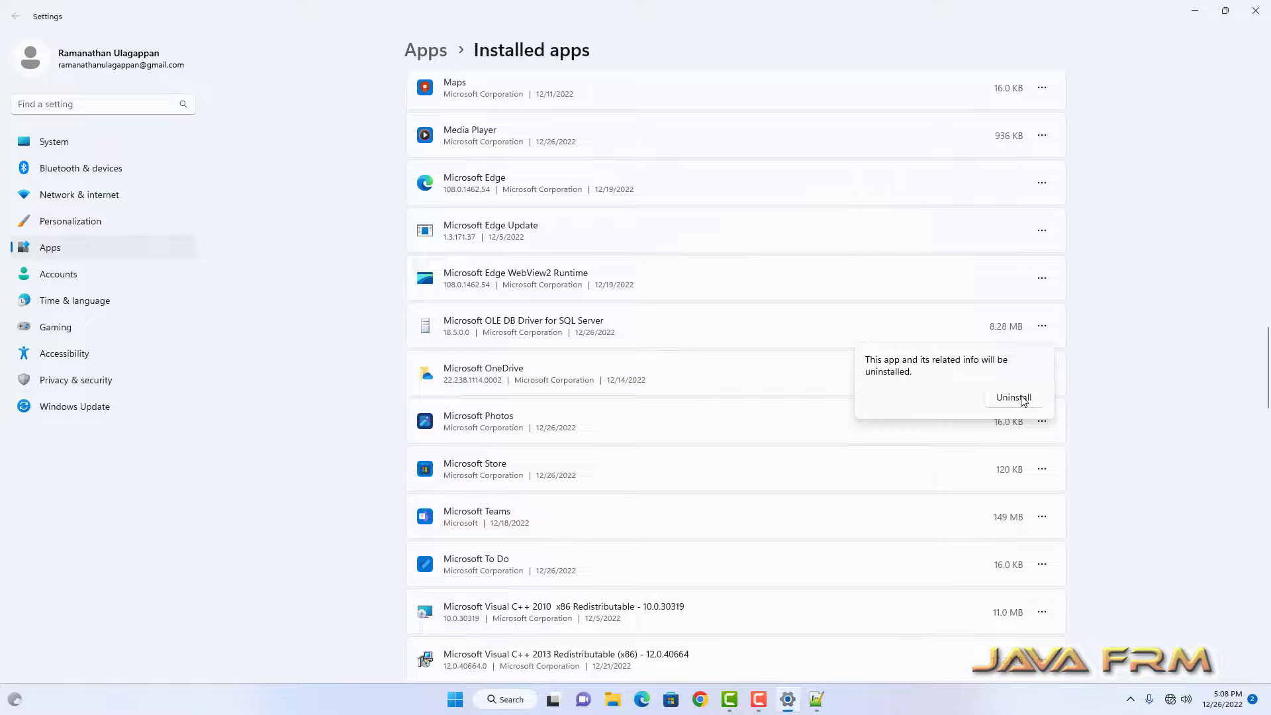
left_click(1014, 397)
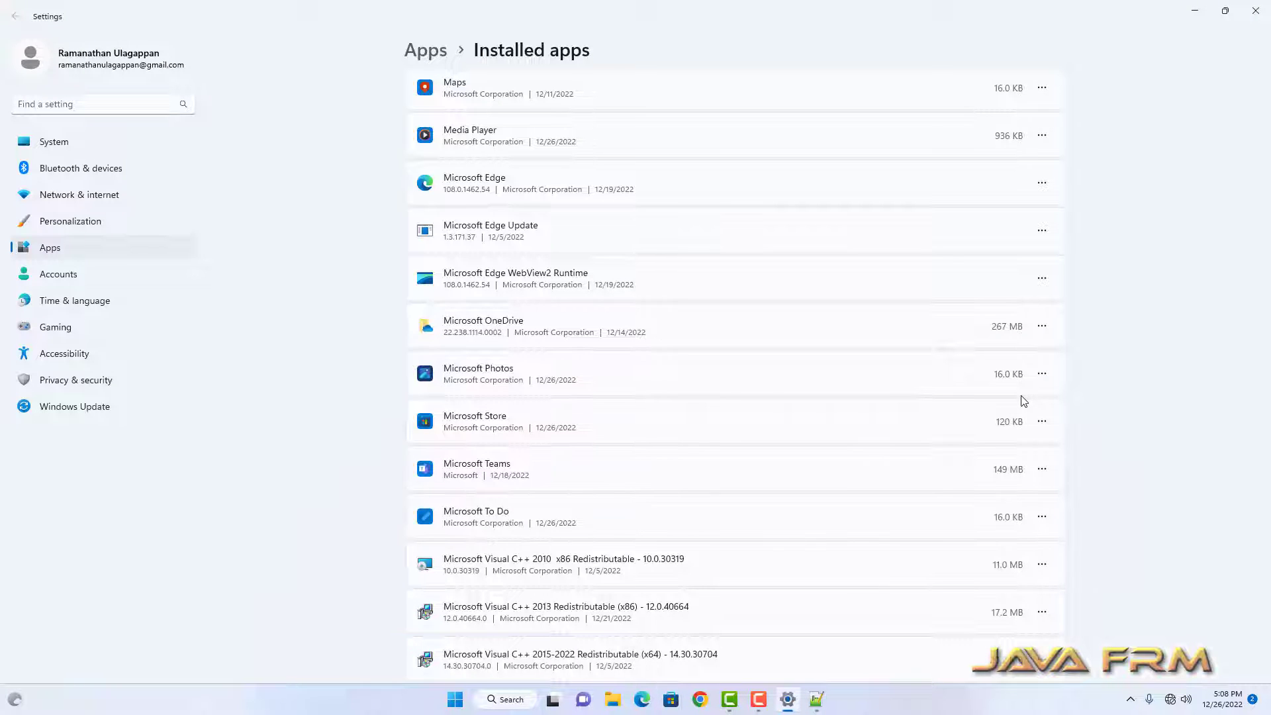
Scroll the Installed apps list end to end, confirming 85 apps and no SQL Server tools remain.
scroll(691, 493, "up", 4)
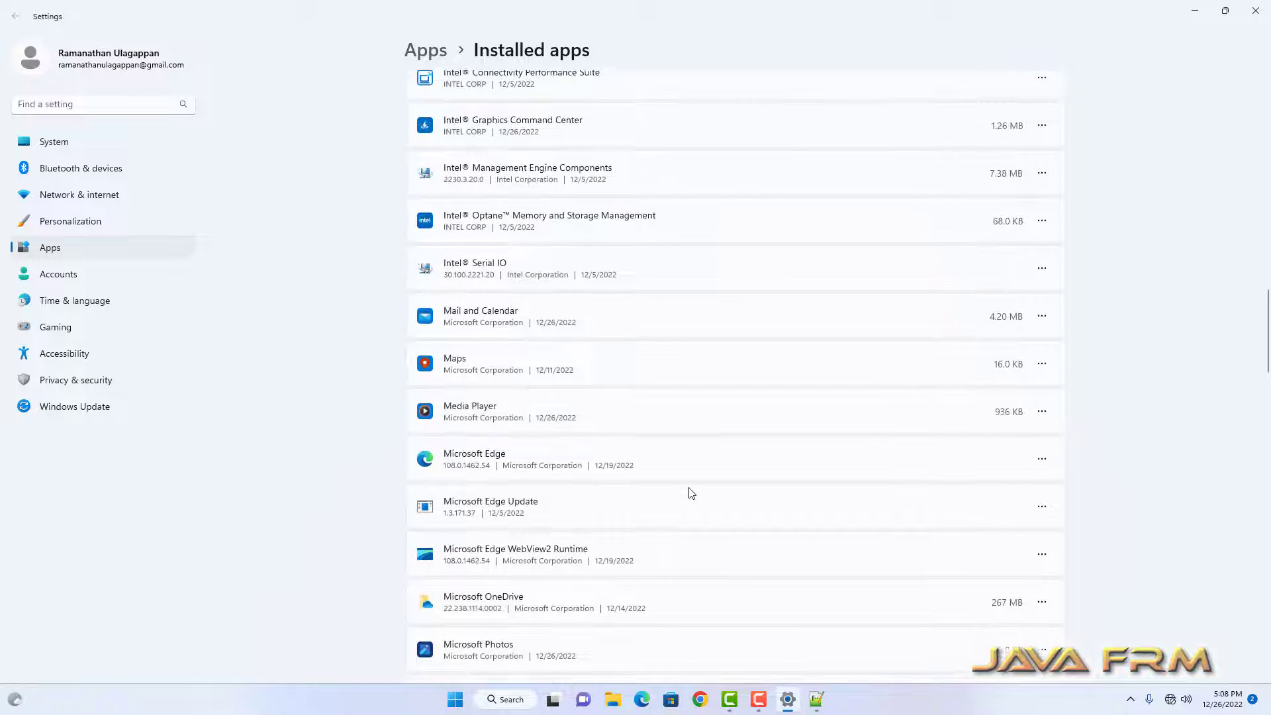
scroll(692, 493, "up", 5)
scroll(691, 493, "up", 12)
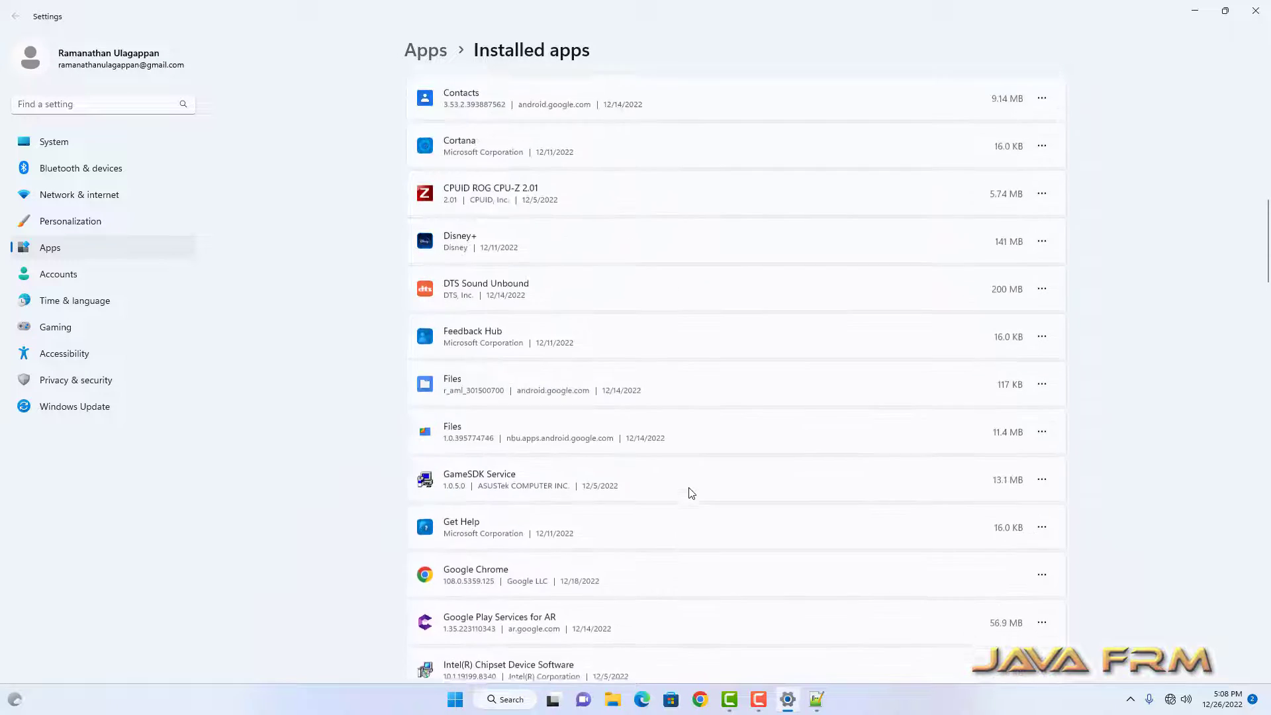
scroll(692, 494, "up", 1)
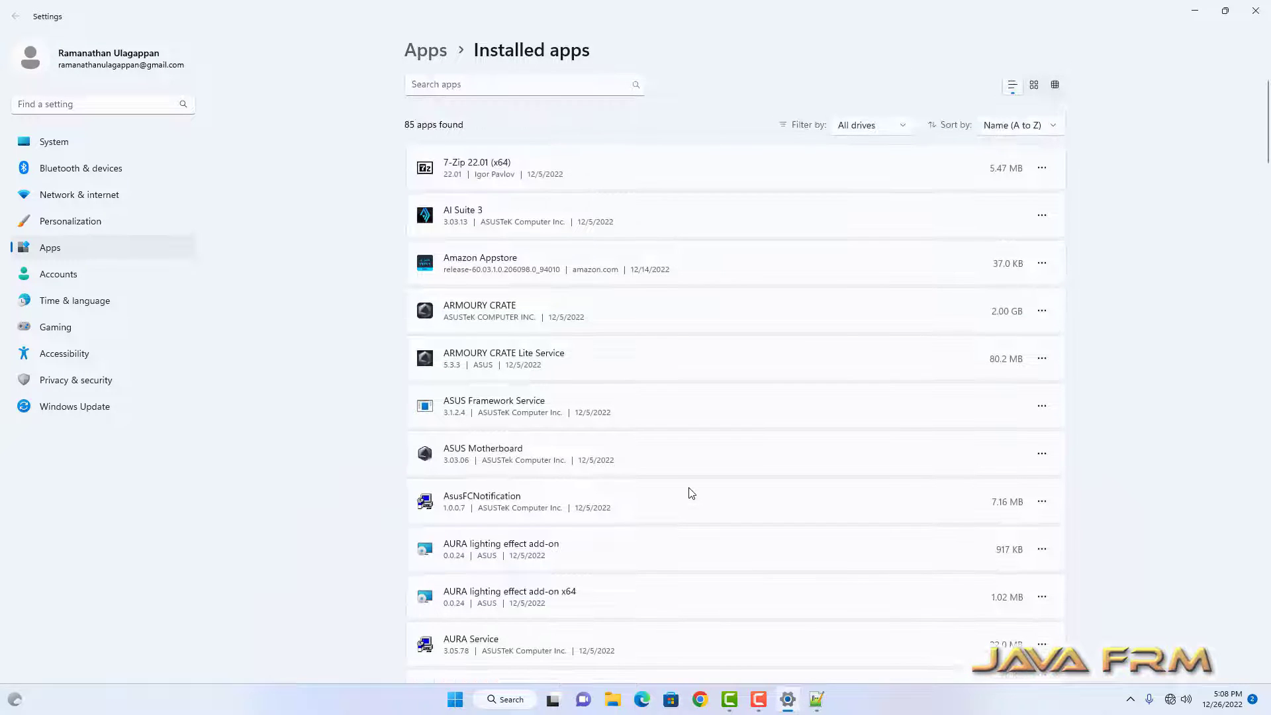
scroll(692, 493, "down", 18)
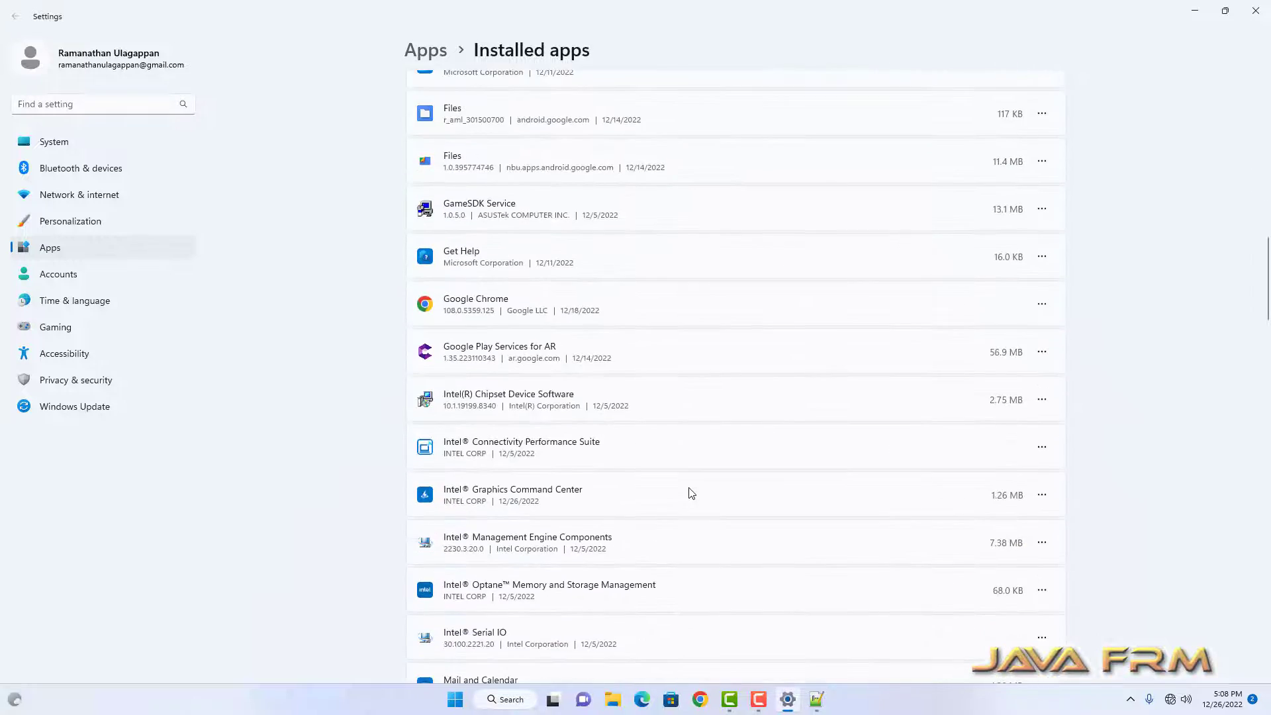
scroll(692, 493, "down", 5)
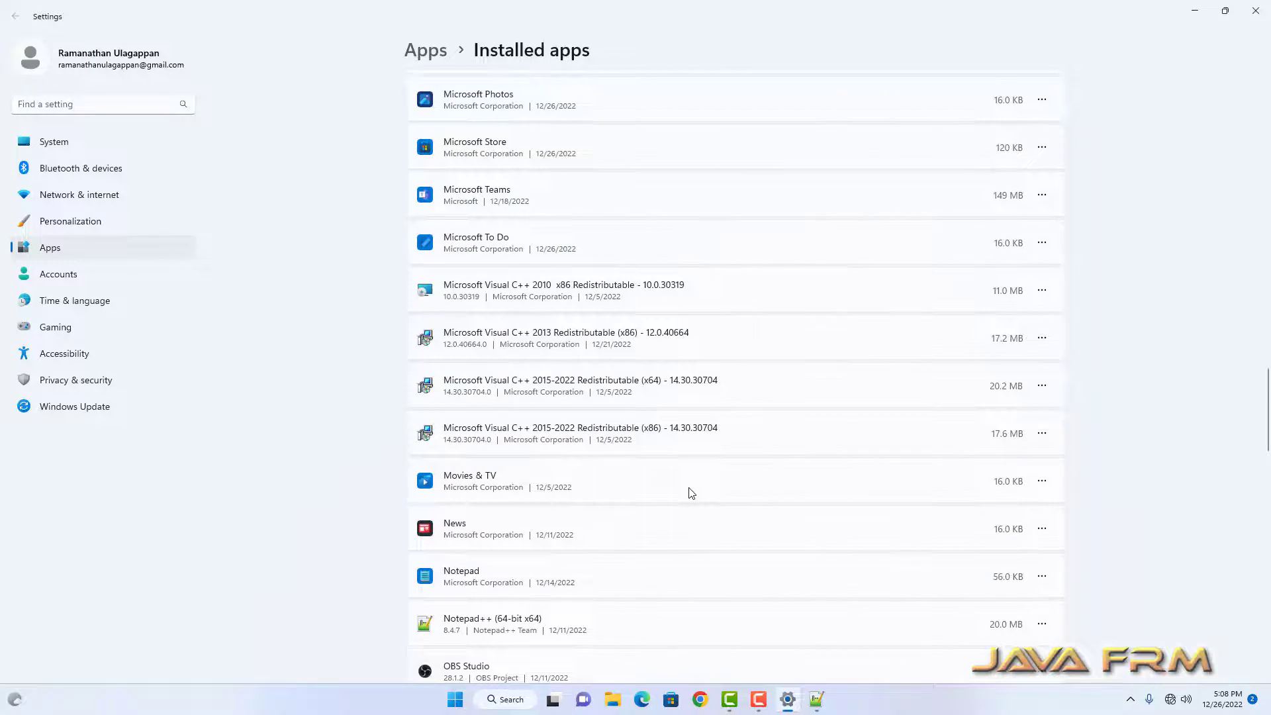
scroll(690, 493, "down", 15)
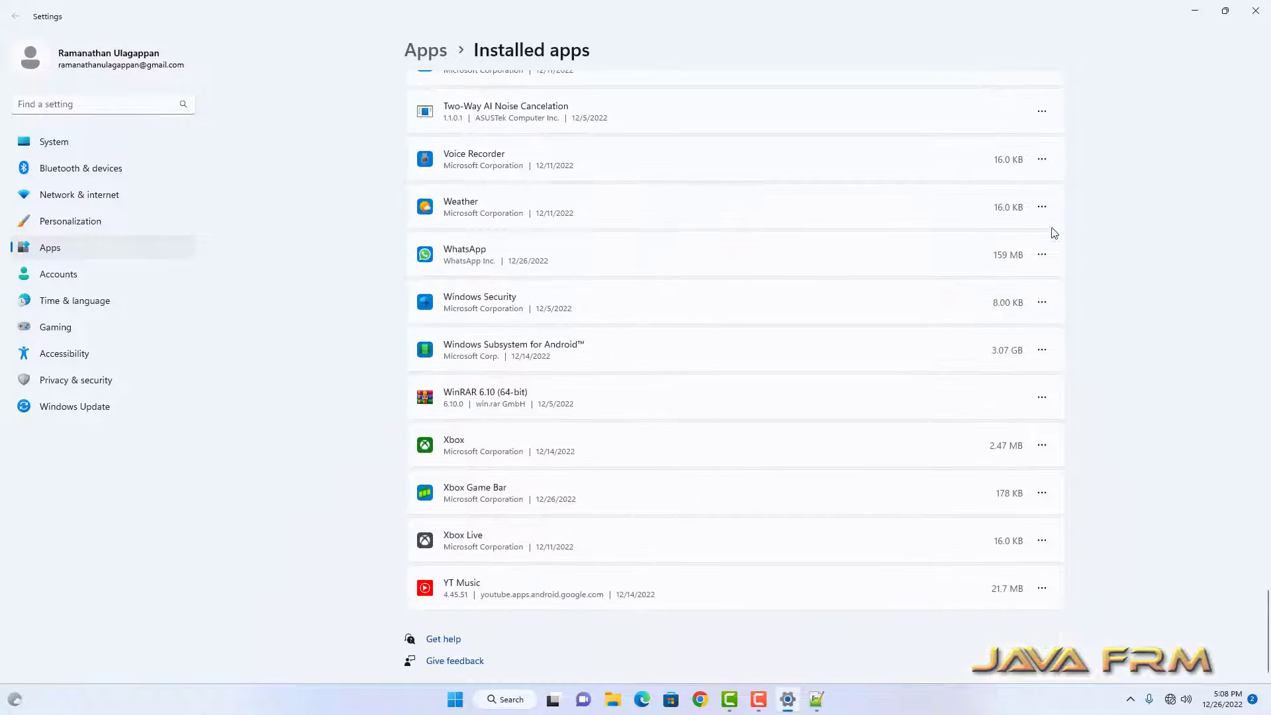
Close Settings, refresh the desktop, and briefly open and close File Explorer.
left_click(1256, 15)
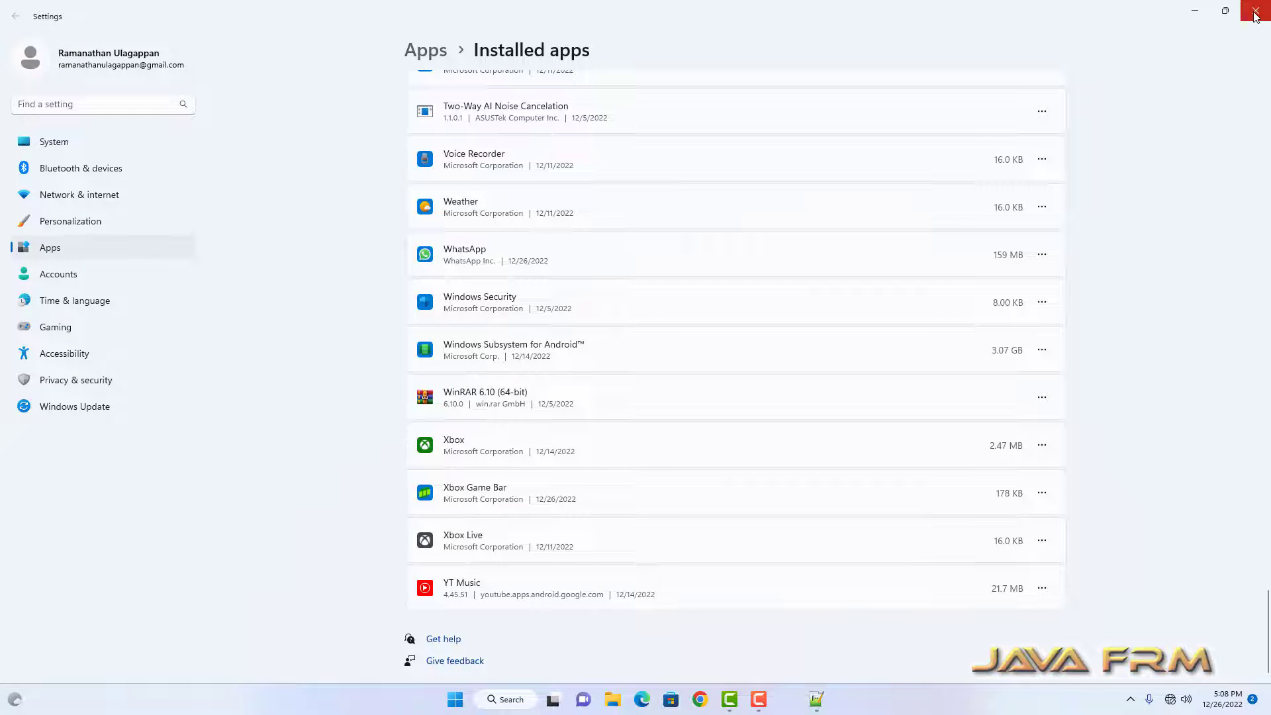
right_click(453, 313)
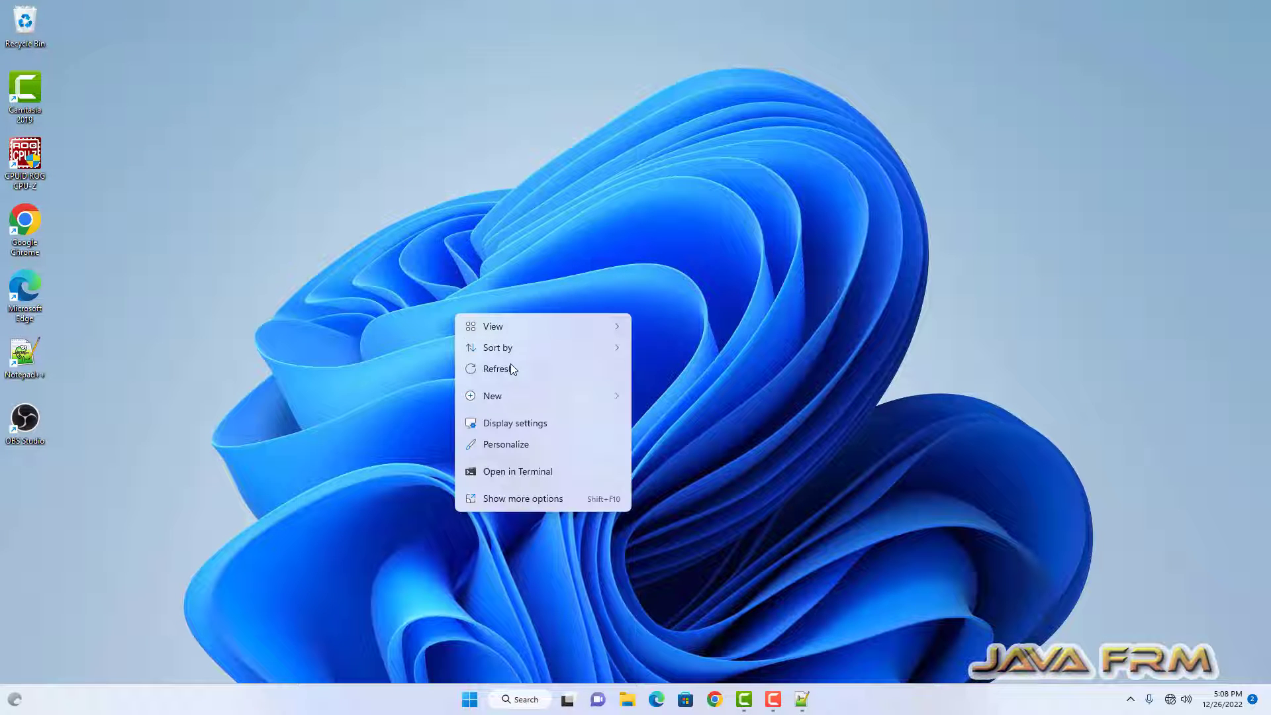
left_click(511, 366)
left_click(627, 698)
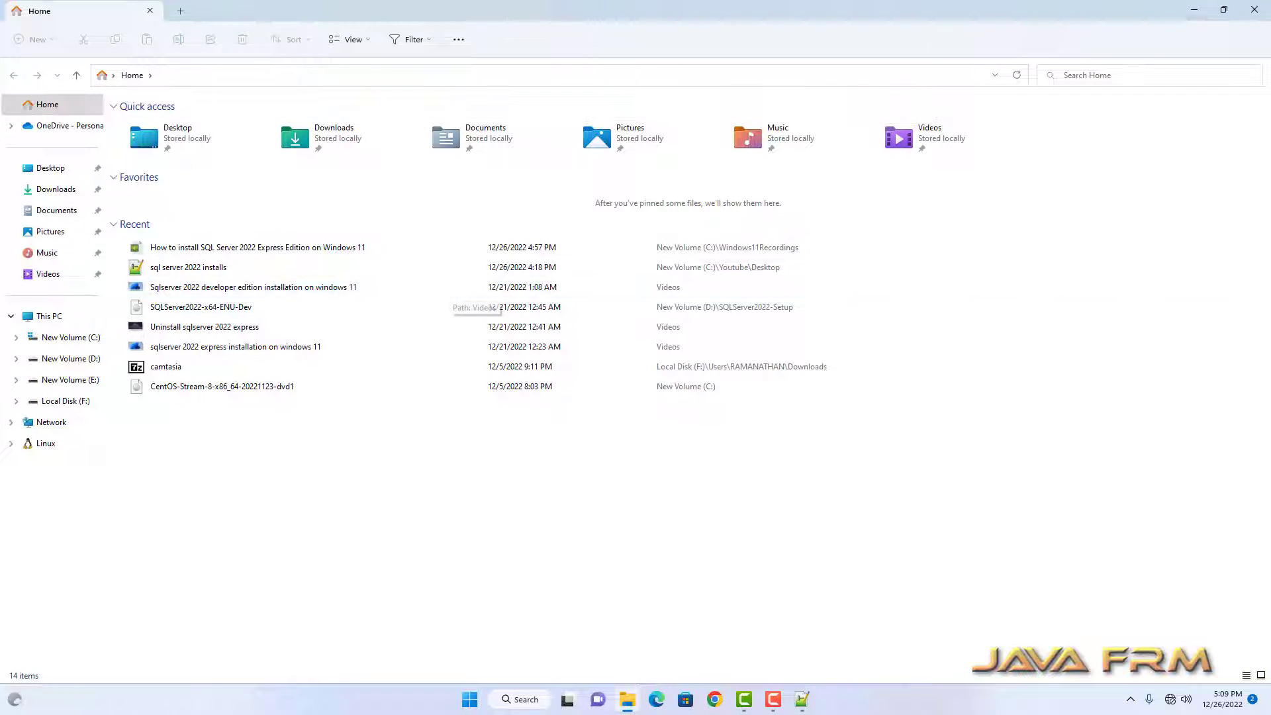
left_click(1260, 14)
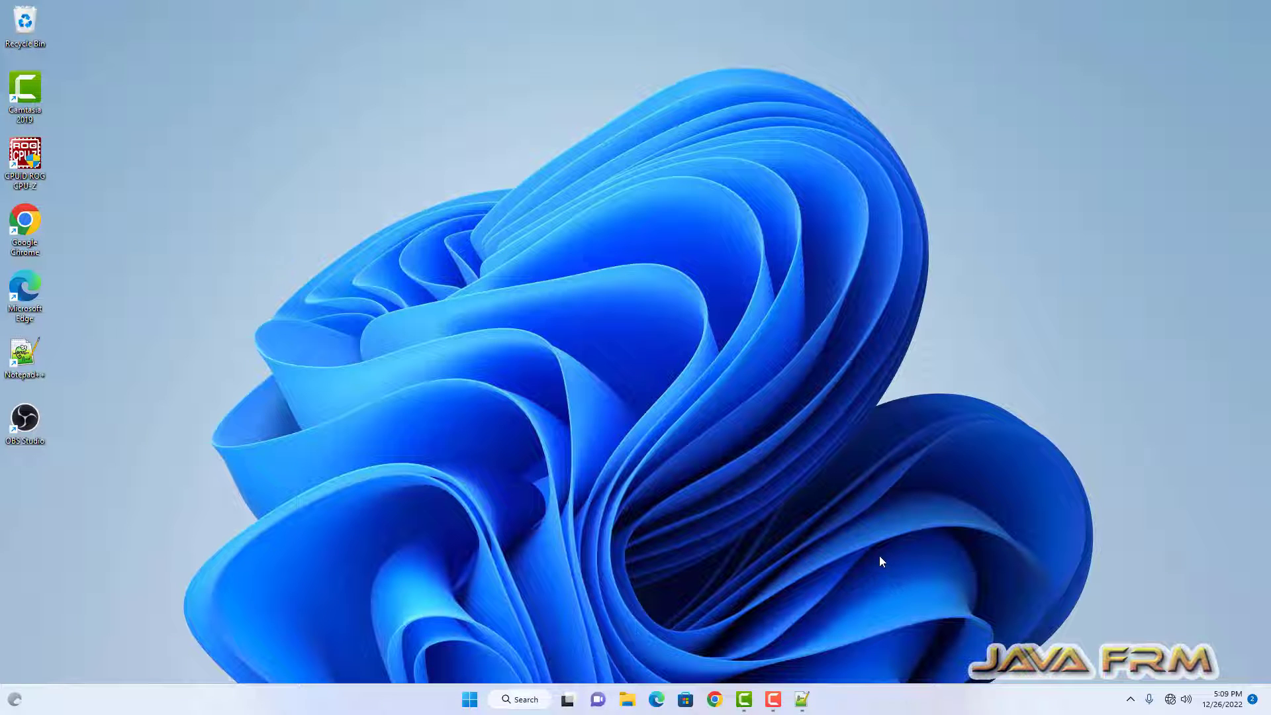
Restart the PC from the Start menu's power options.
left_click(469, 702)
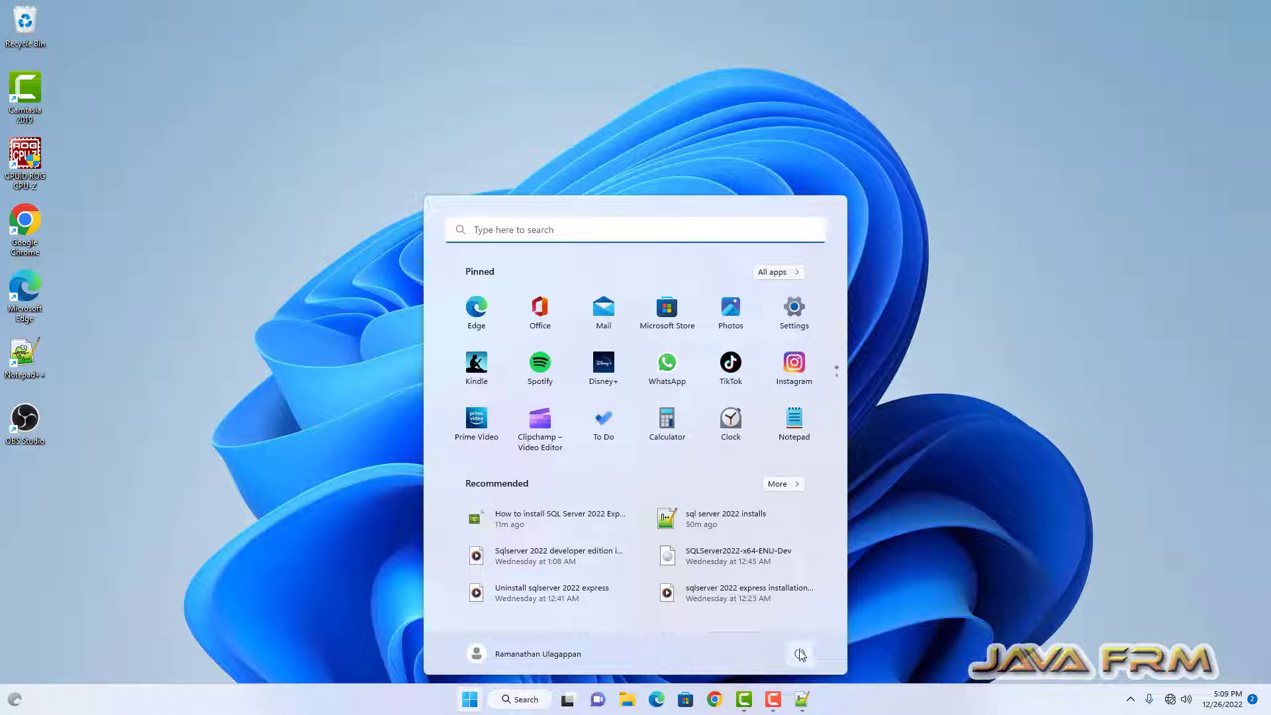
left_click(799, 654)
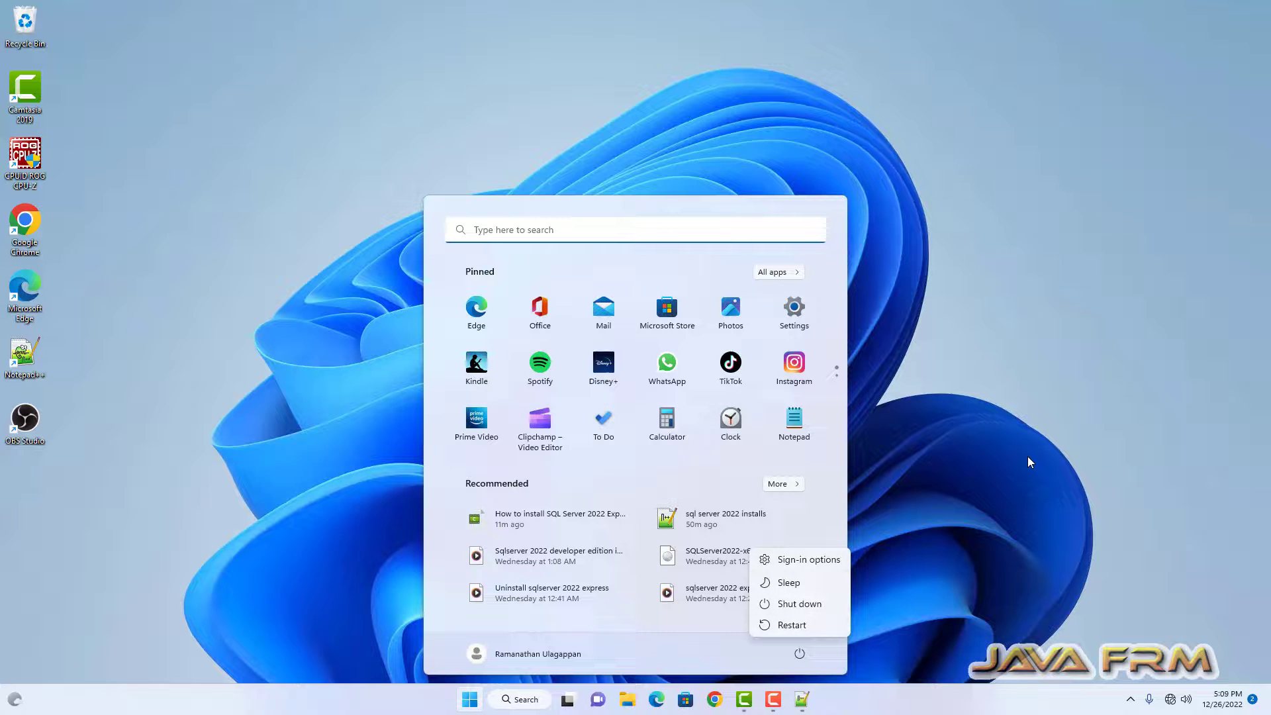
key("Escape")
left_click(948, 598)
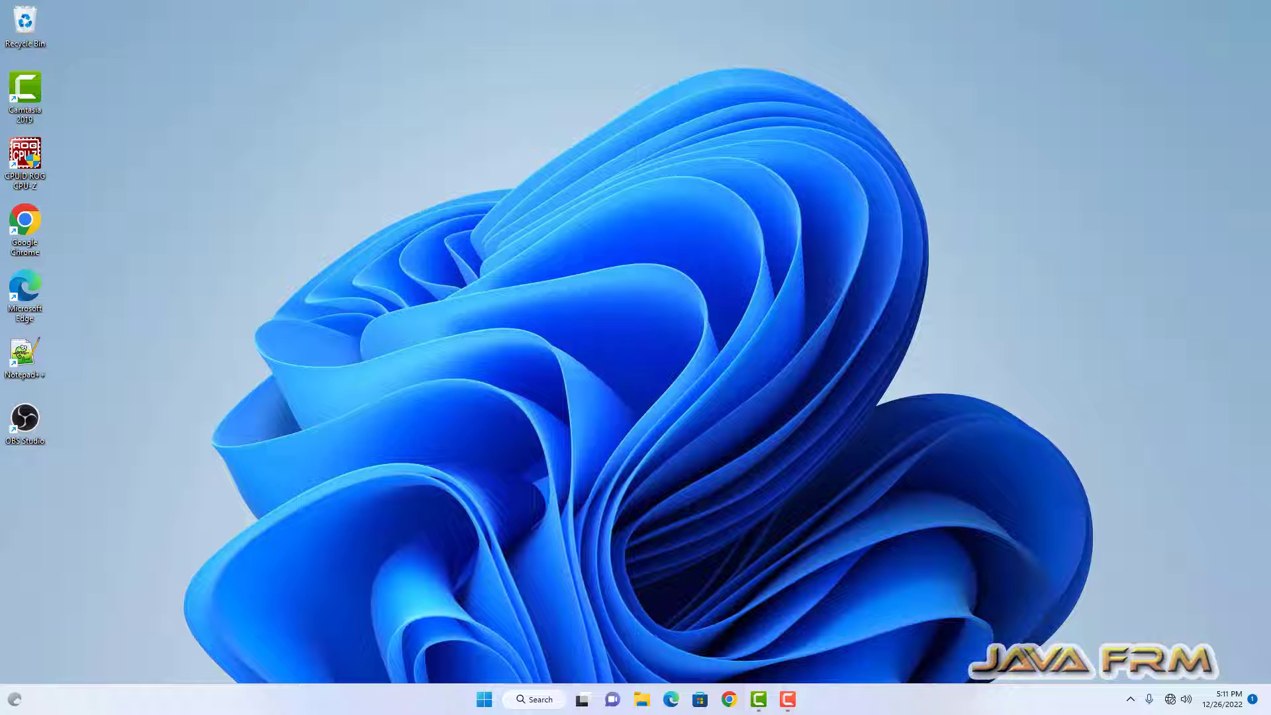
Check the full list of Start menu recommended files, then bring up File Explorer on Home.
left_click(484, 699)
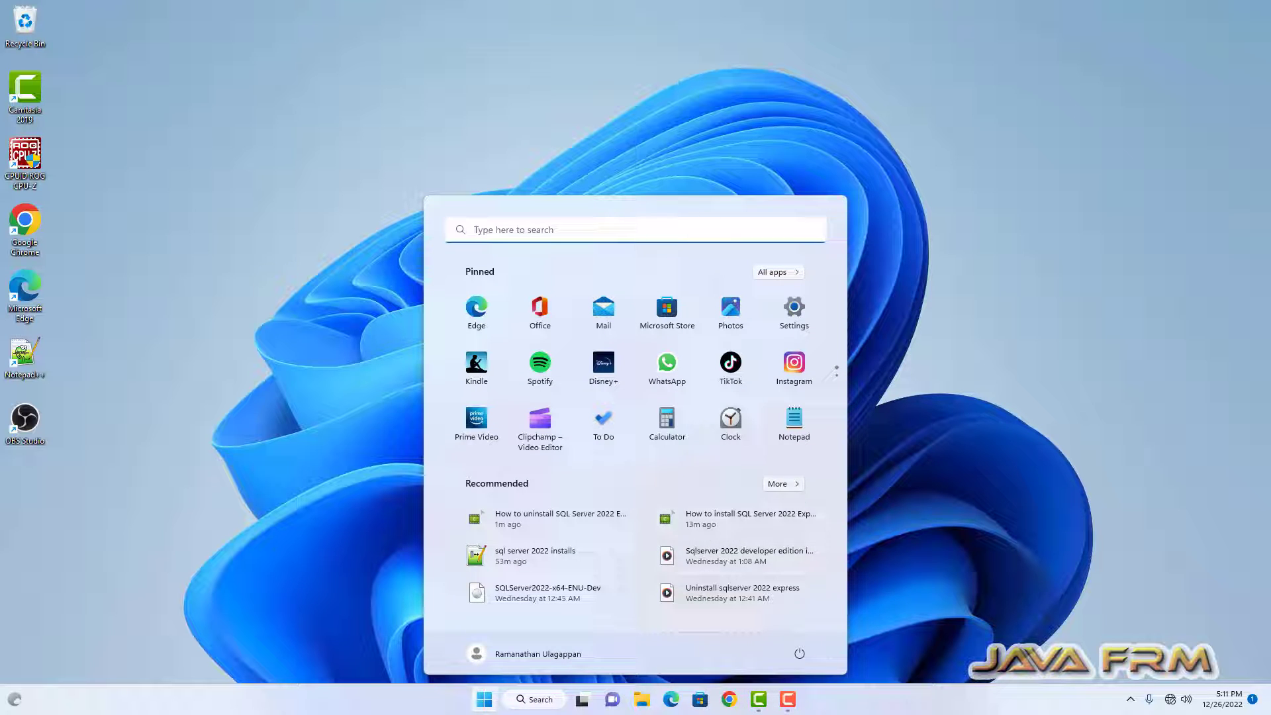
left_click(783, 484)
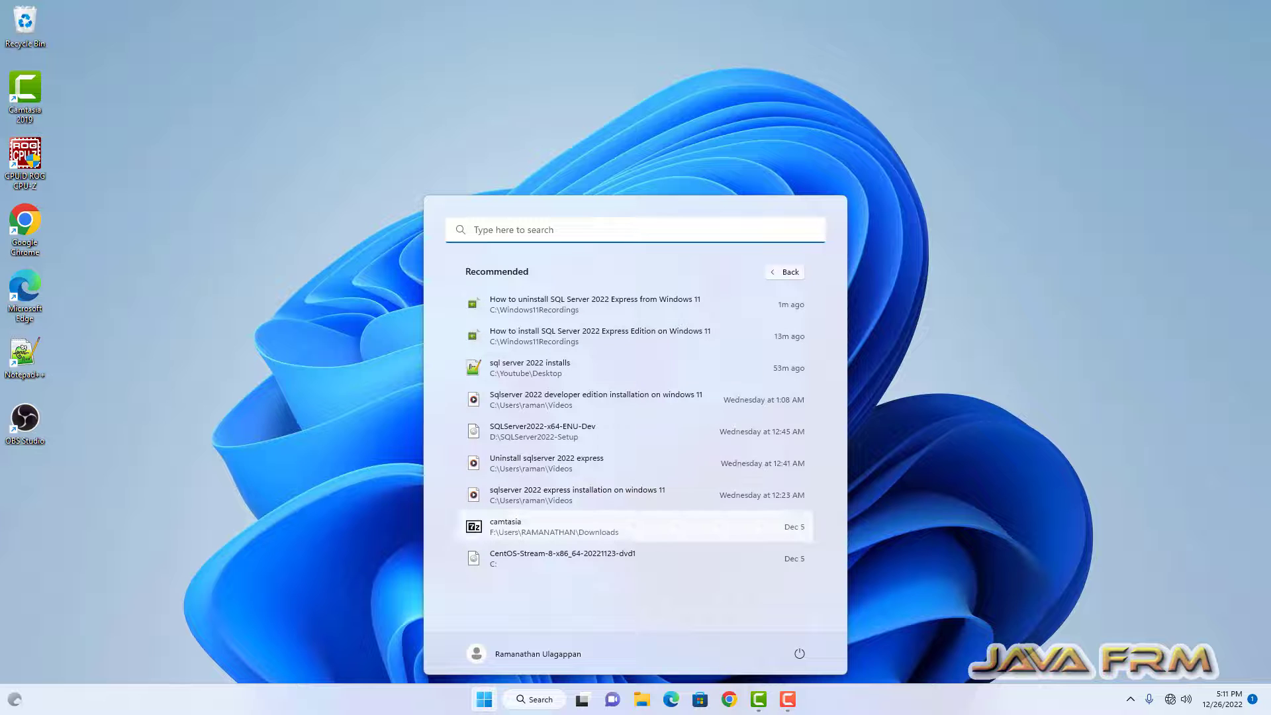
key("Escape")
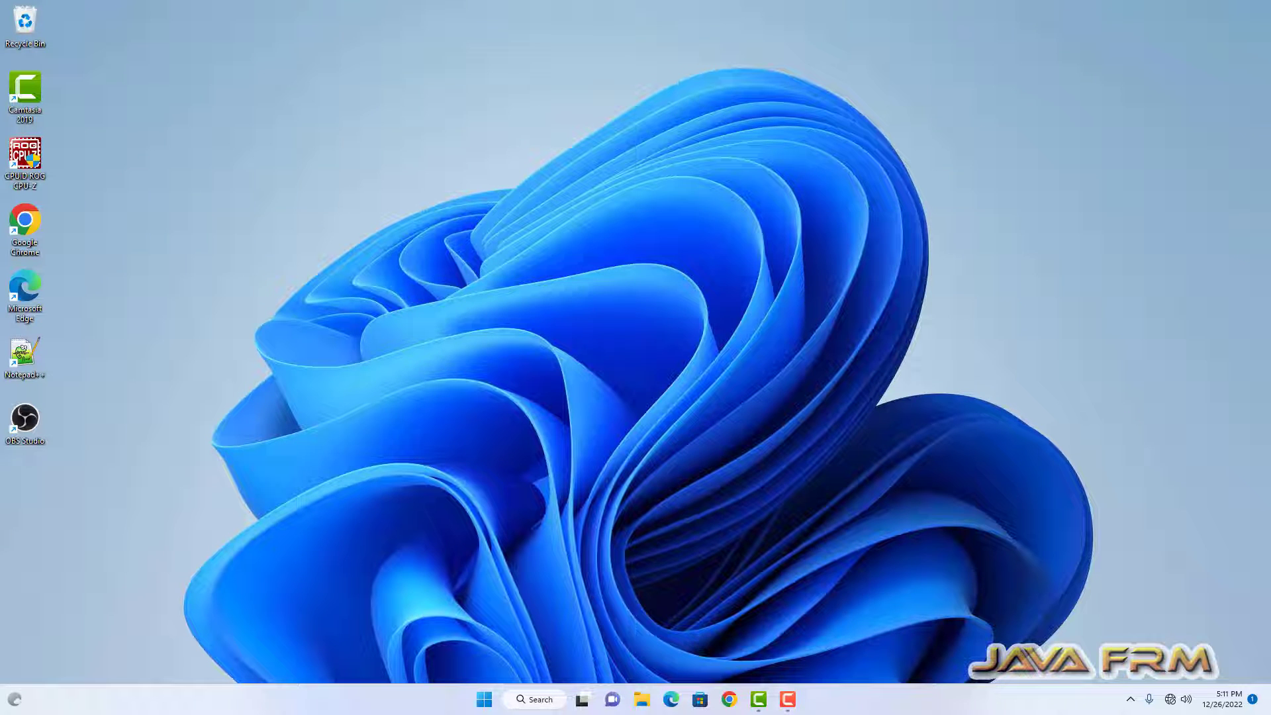
left_click(642, 700)
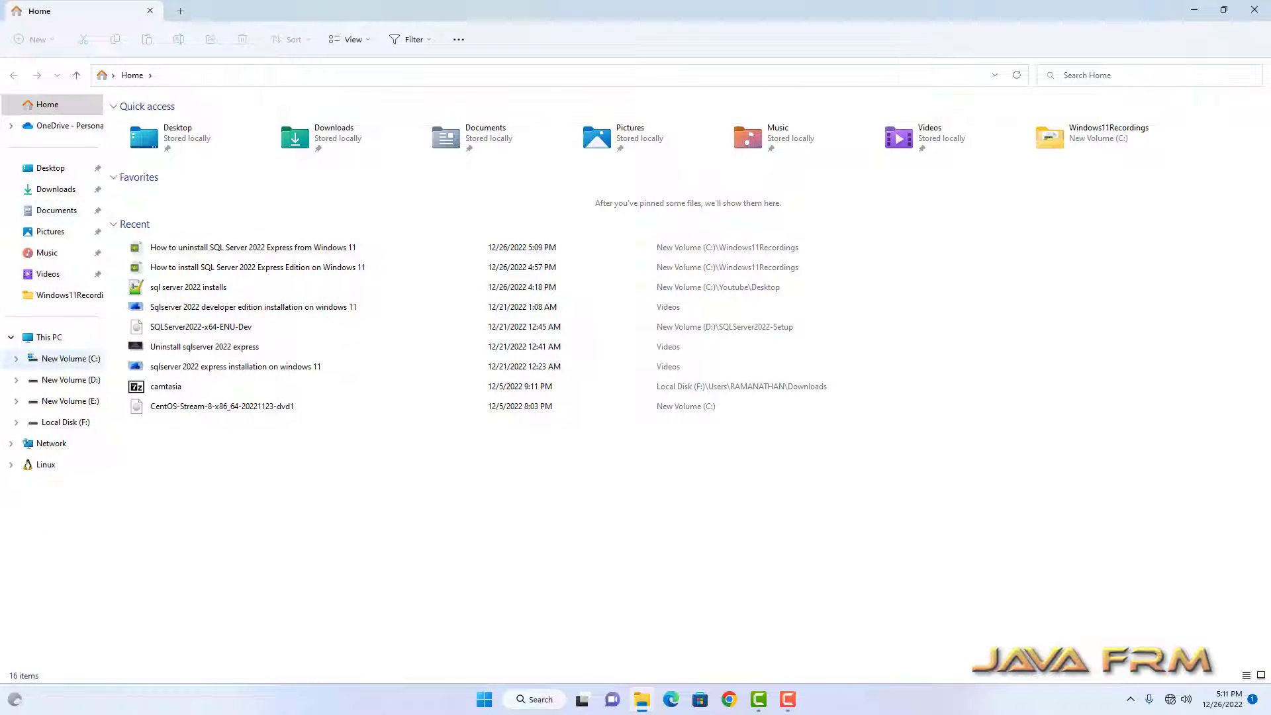
Inspect the leftover MSSQL16.SQLEXPRESS\MSSQL\DATA folder under C:\Program Files\Microsoft SQL Server, then return to Program Files.
left_click(71, 358)
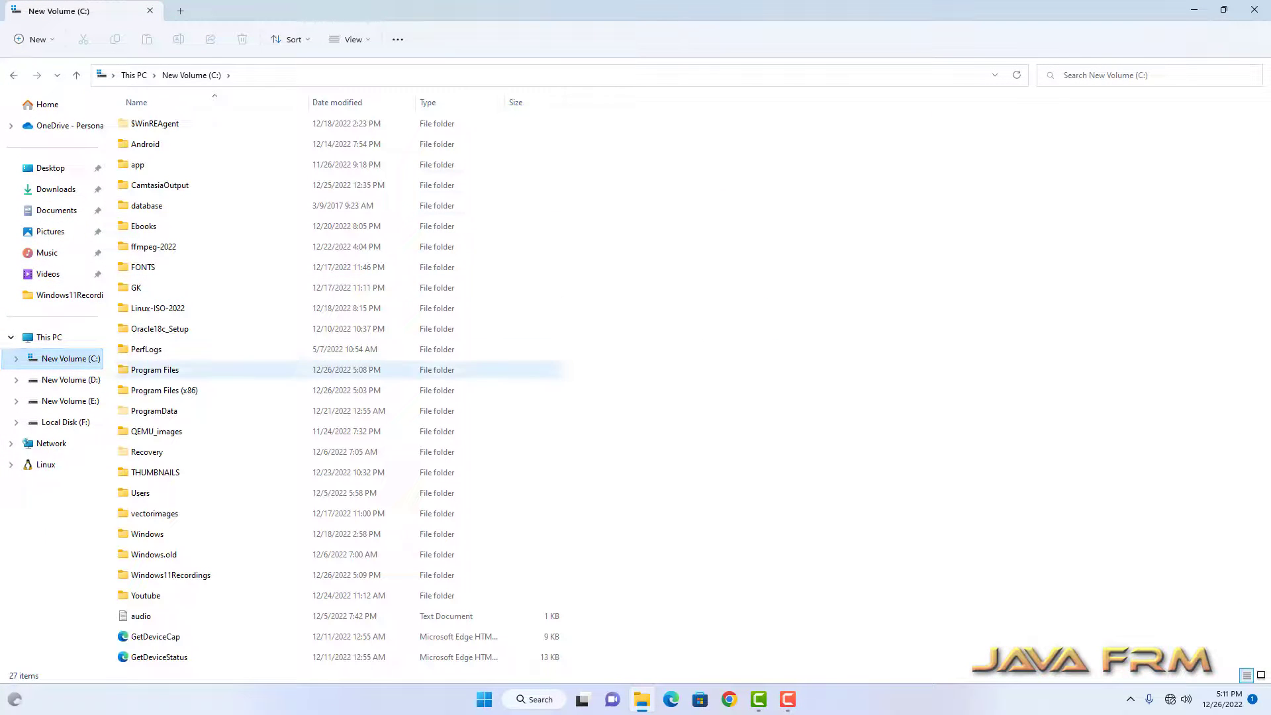
double_click(155, 370)
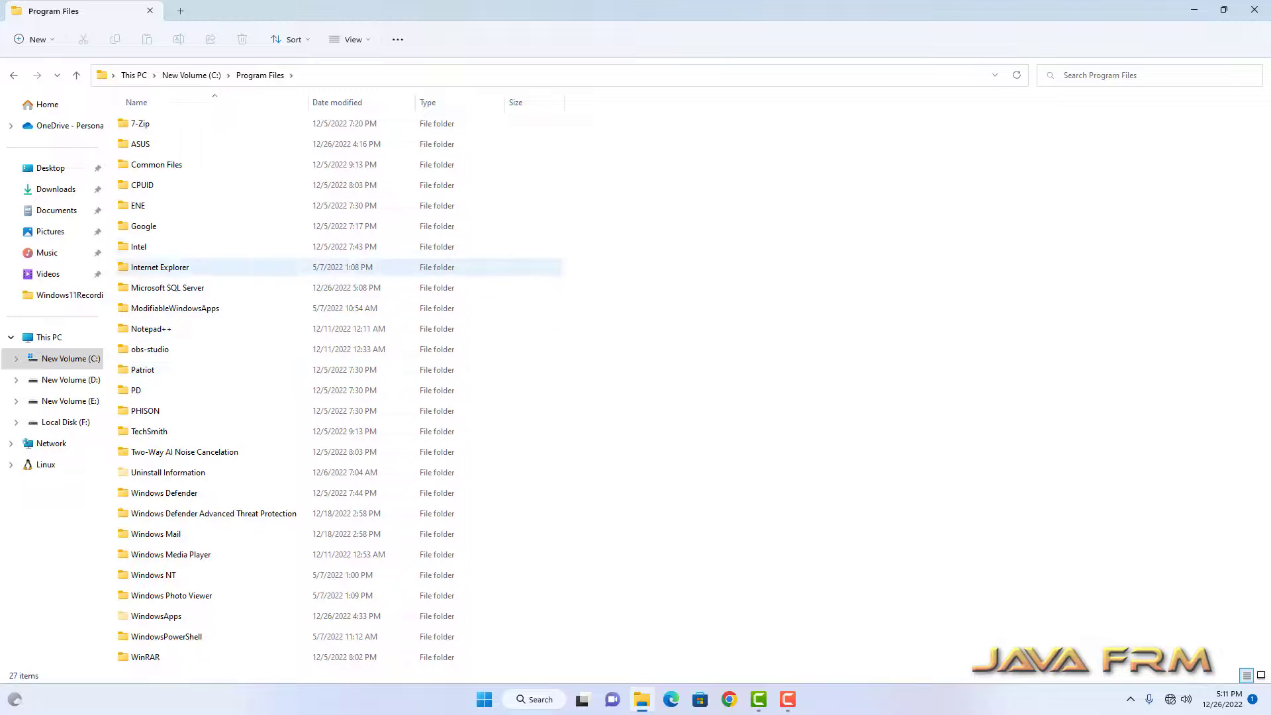
double_click(167, 287)
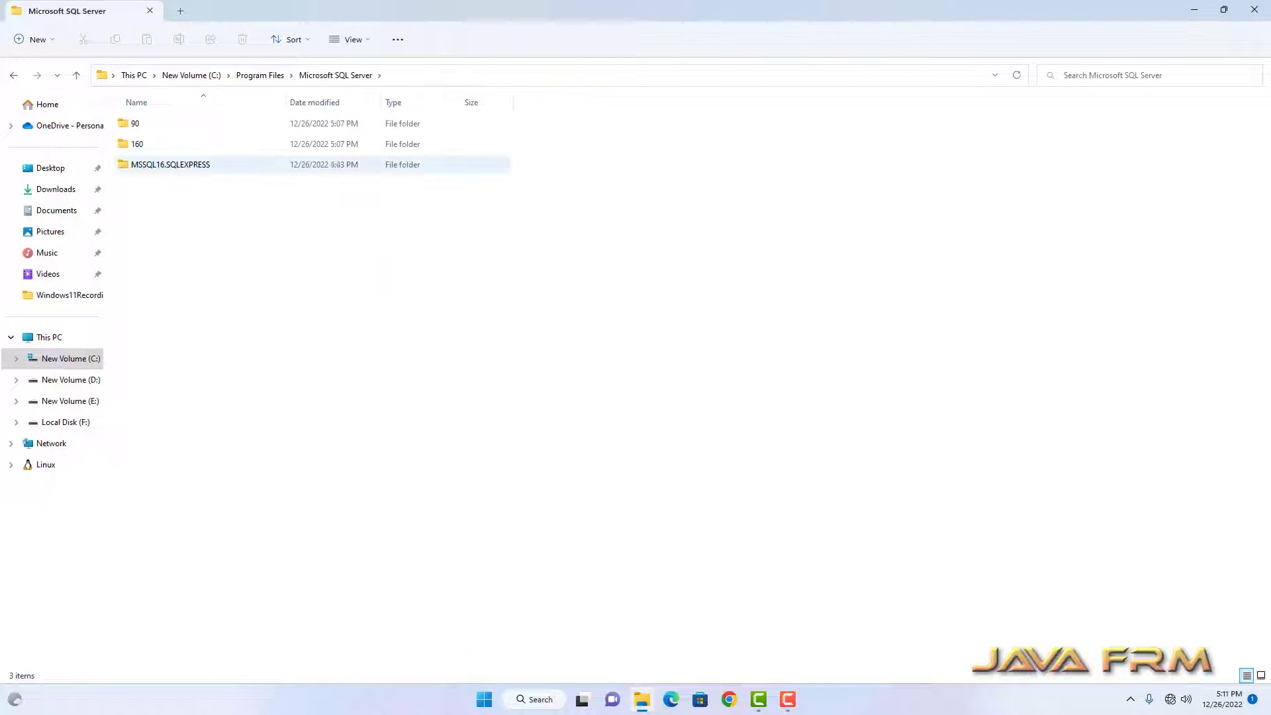
double_click(171, 164)
left_click(143, 123)
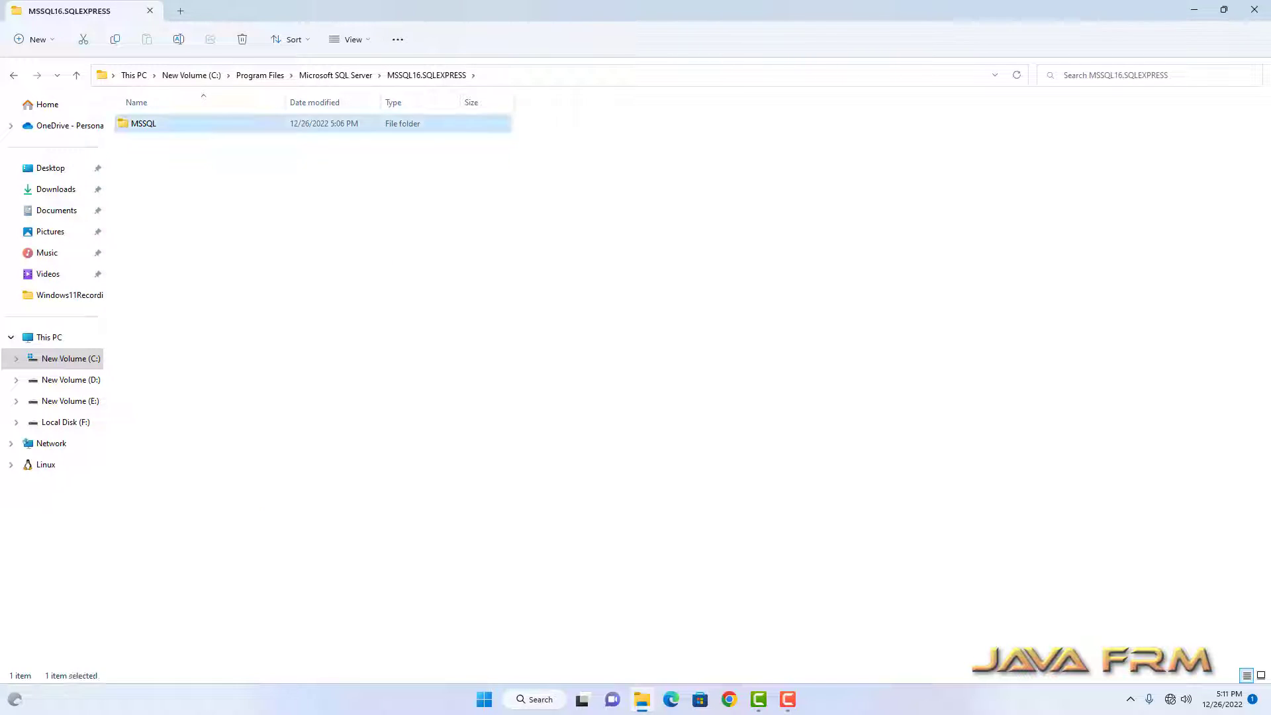
double_click(144, 123)
double_click(140, 123)
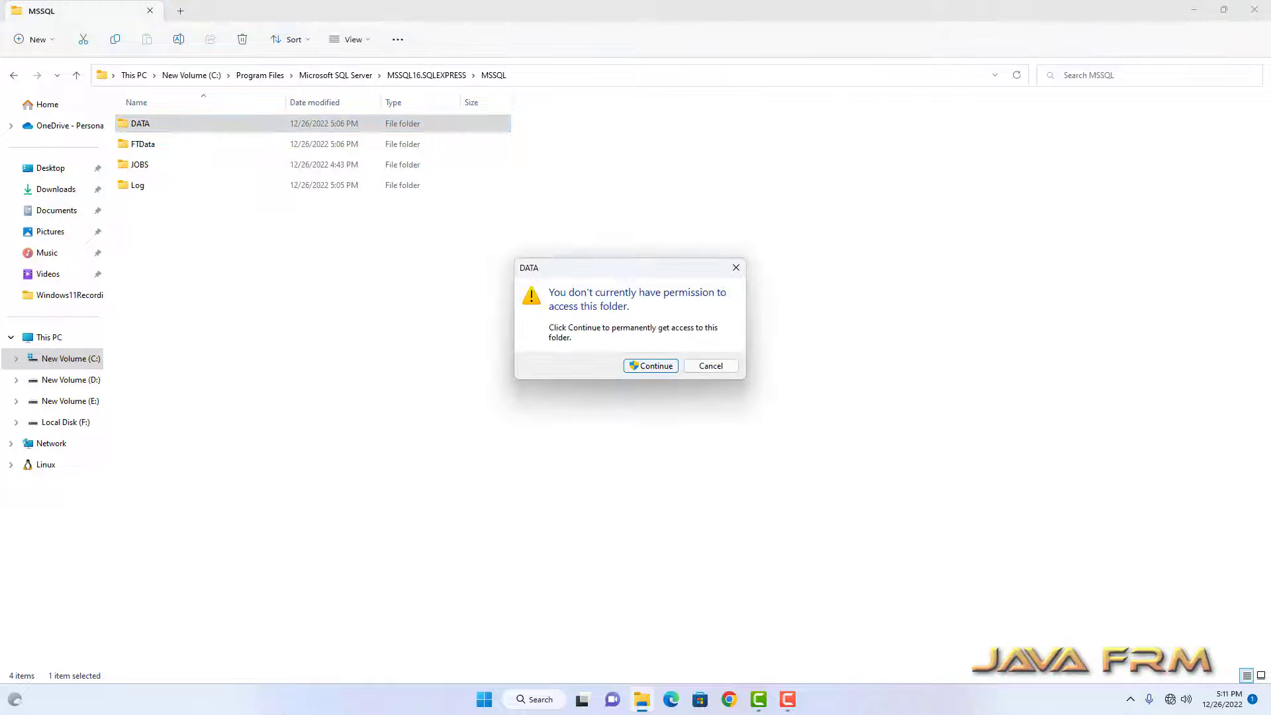
key("Return")
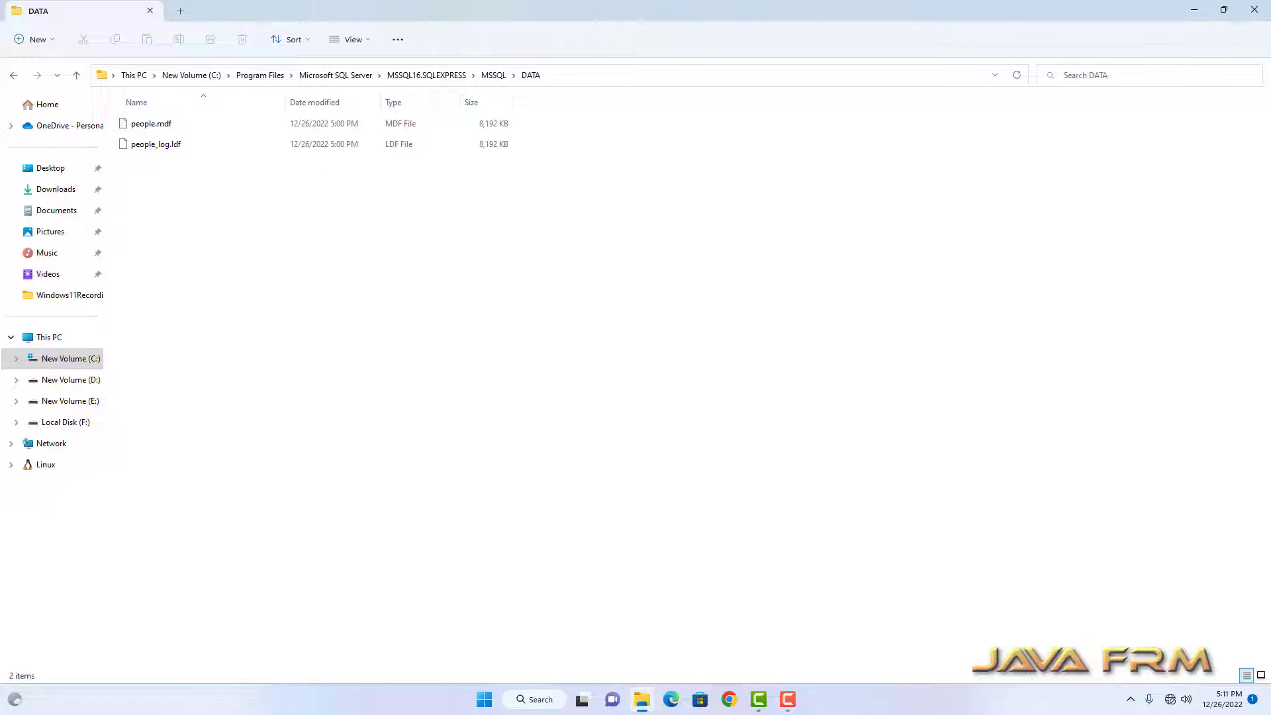
left_click(260, 75)
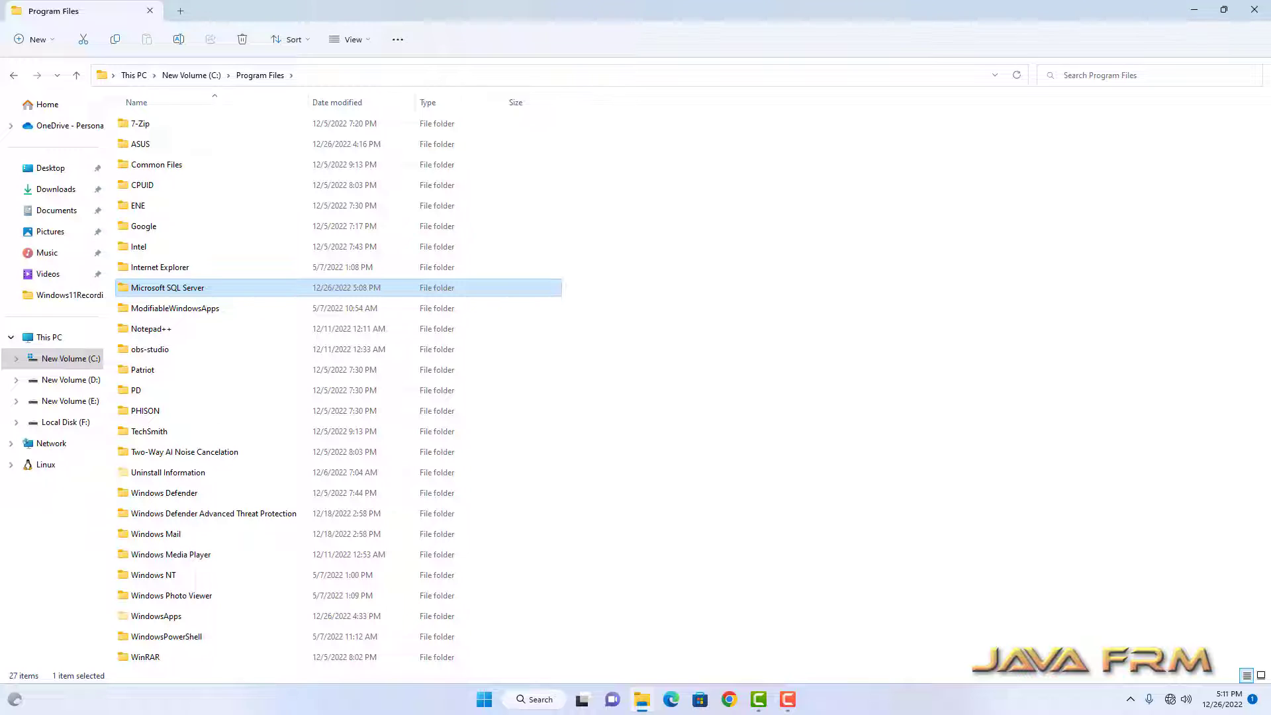
Permanently delete the Microsoft SQL Server folder with administrator permission and close File Explorer.
key("shift+Delete")
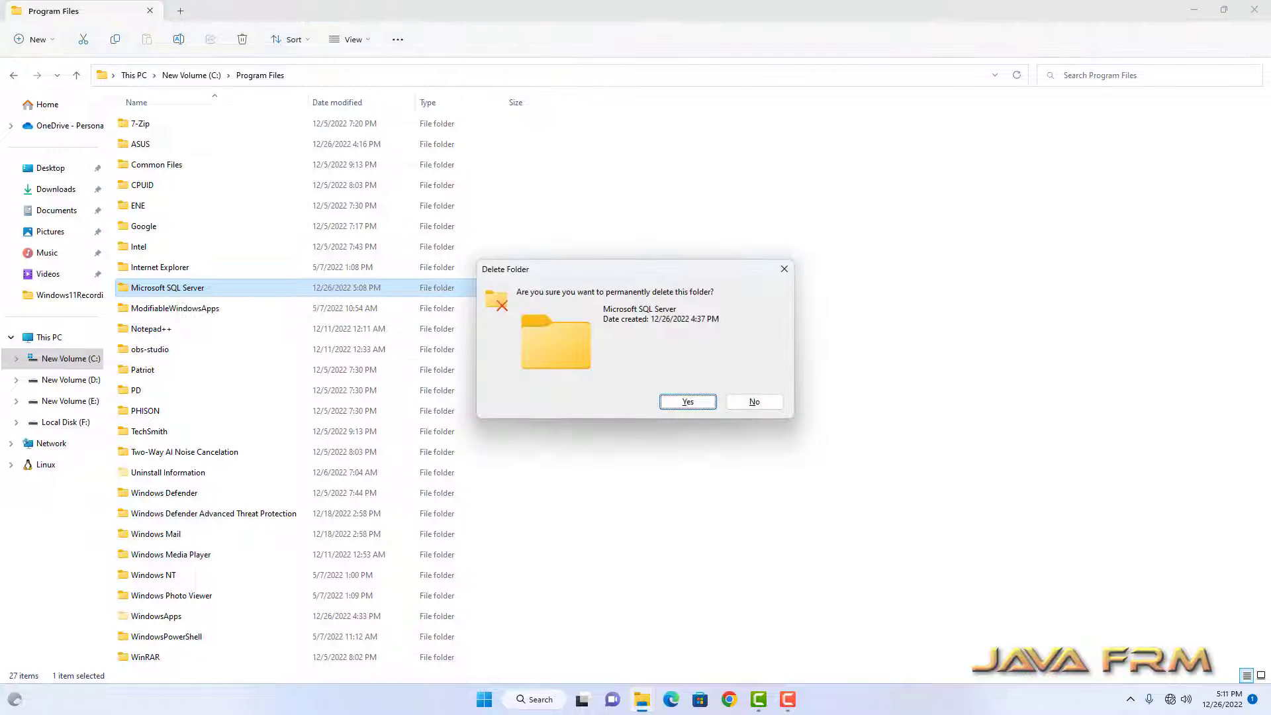
left_click(686, 400)
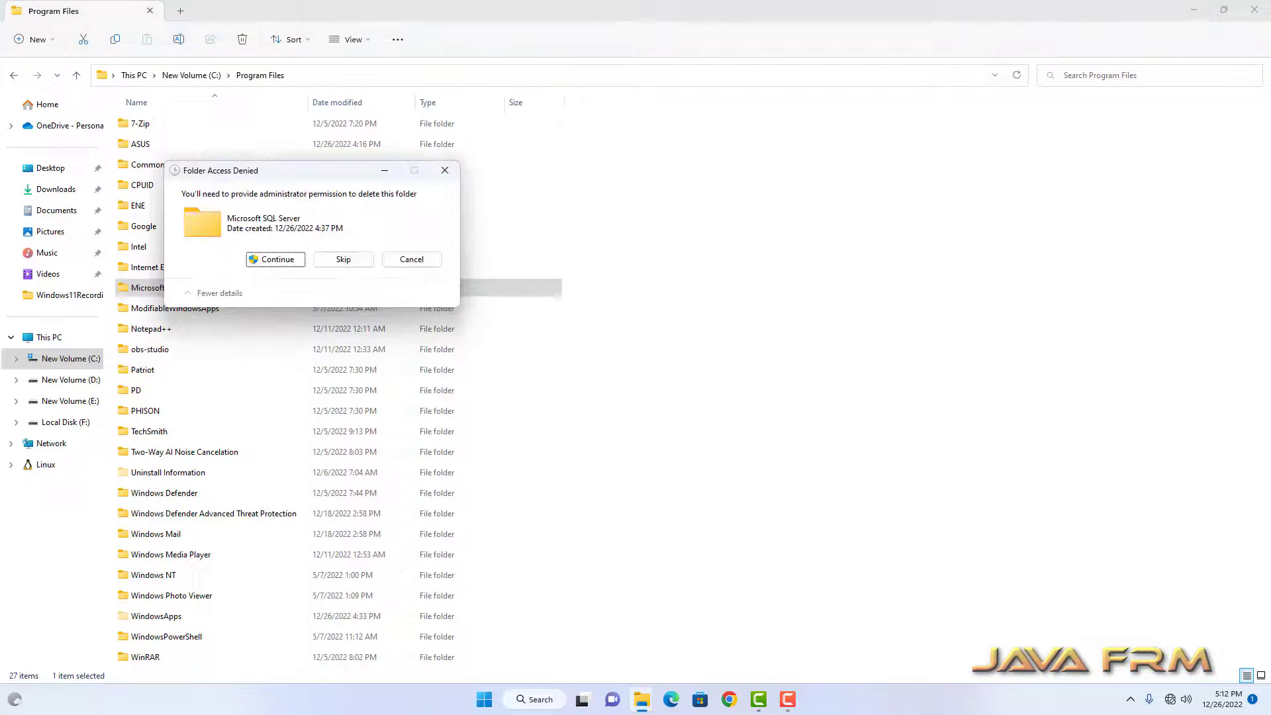
key("Return")
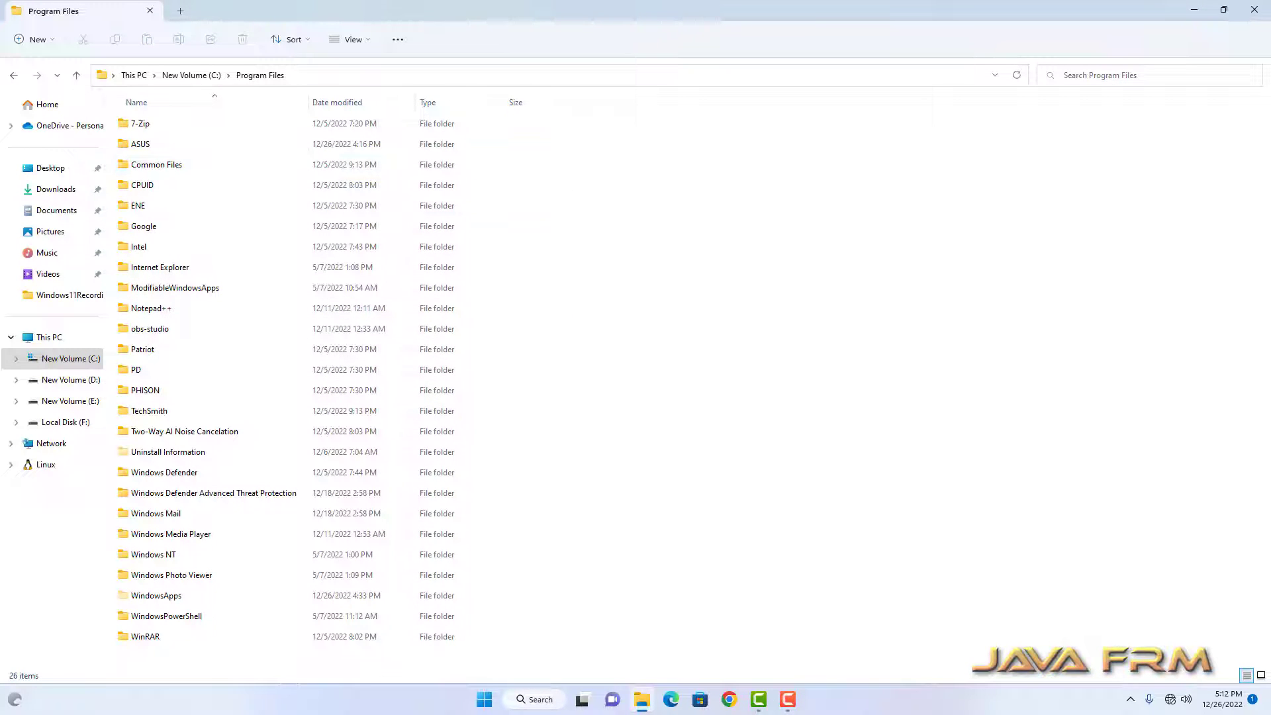
left_click(1255, 10)
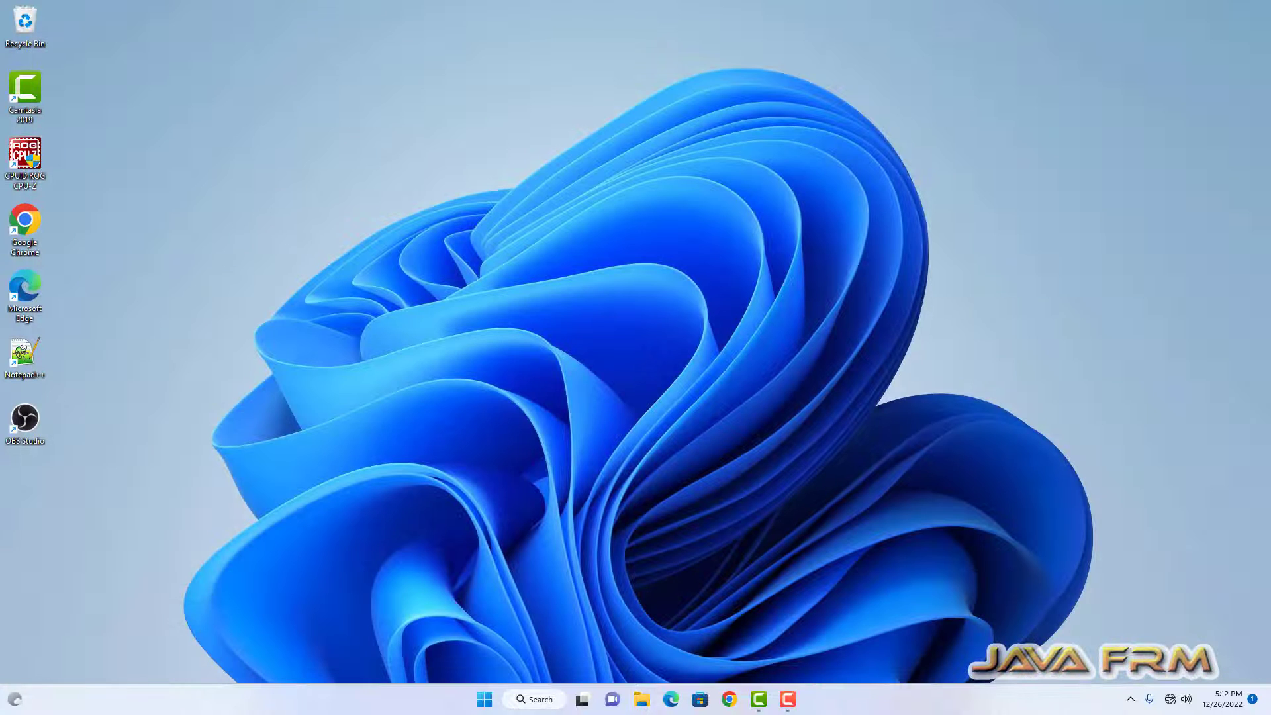
Launch Run from Start search to open the user's %temp% folder with 39 items.
key("super")
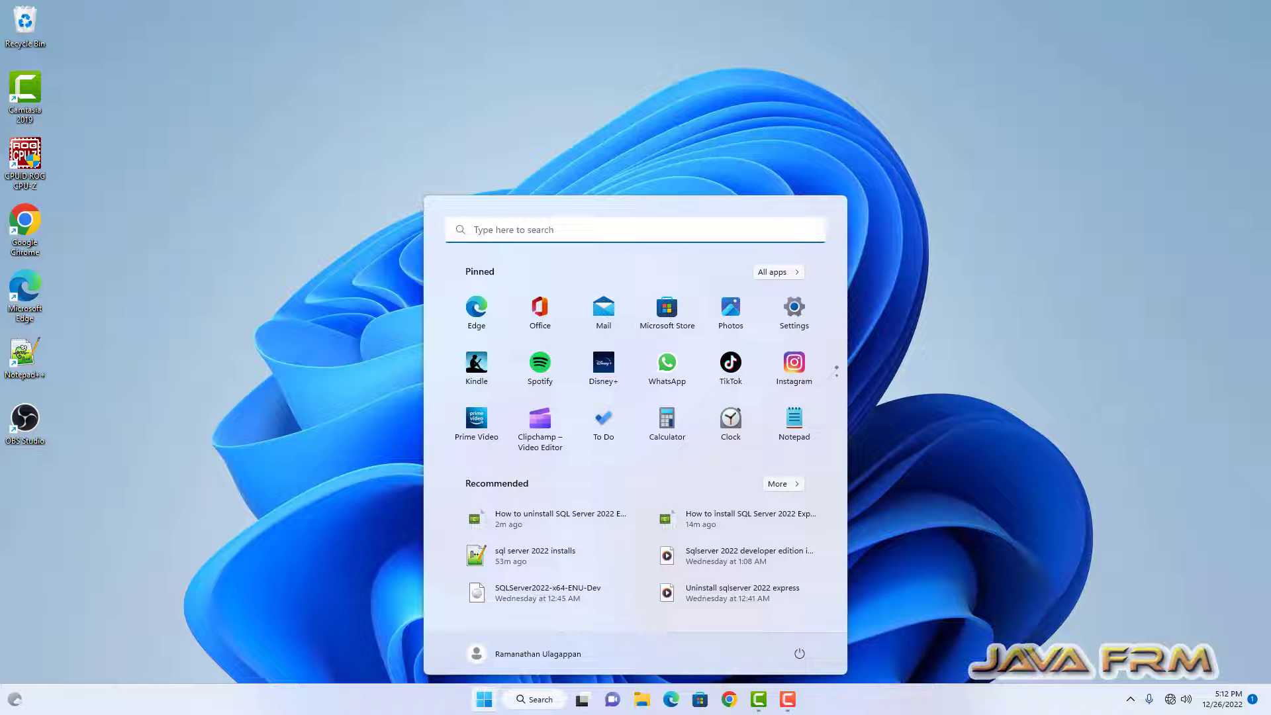
type("run")
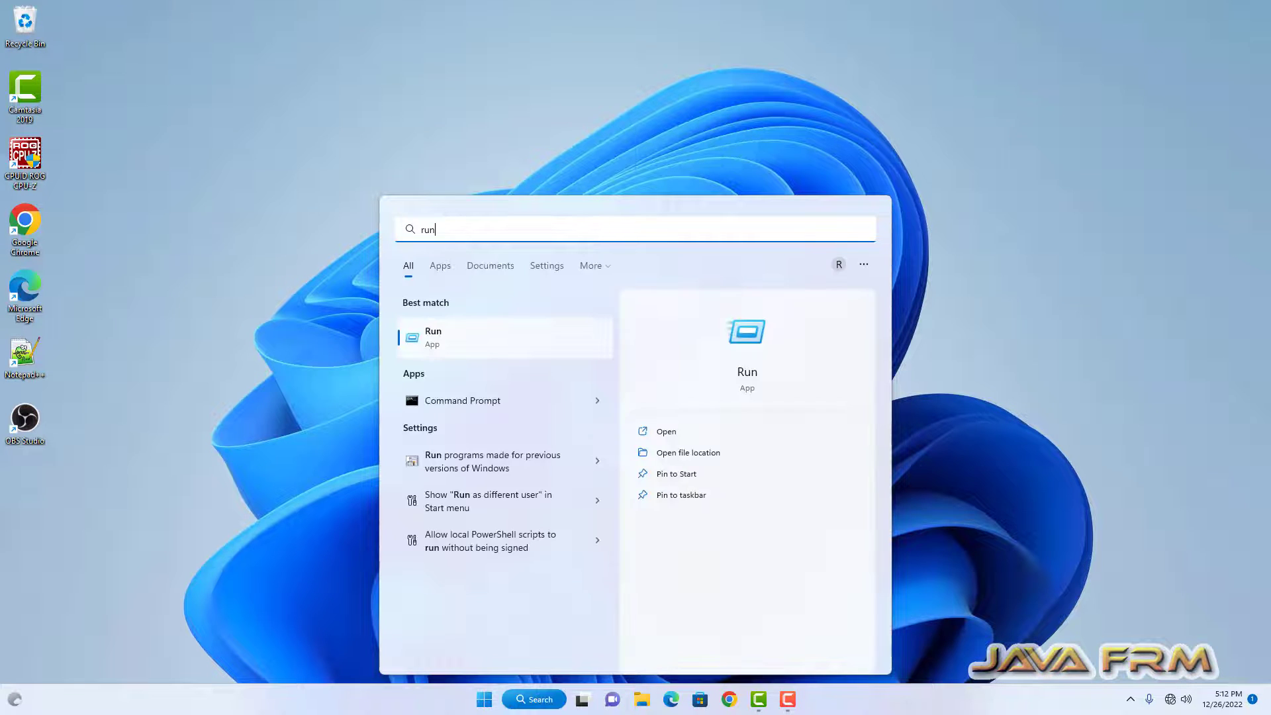
key("Return")
key("Return")
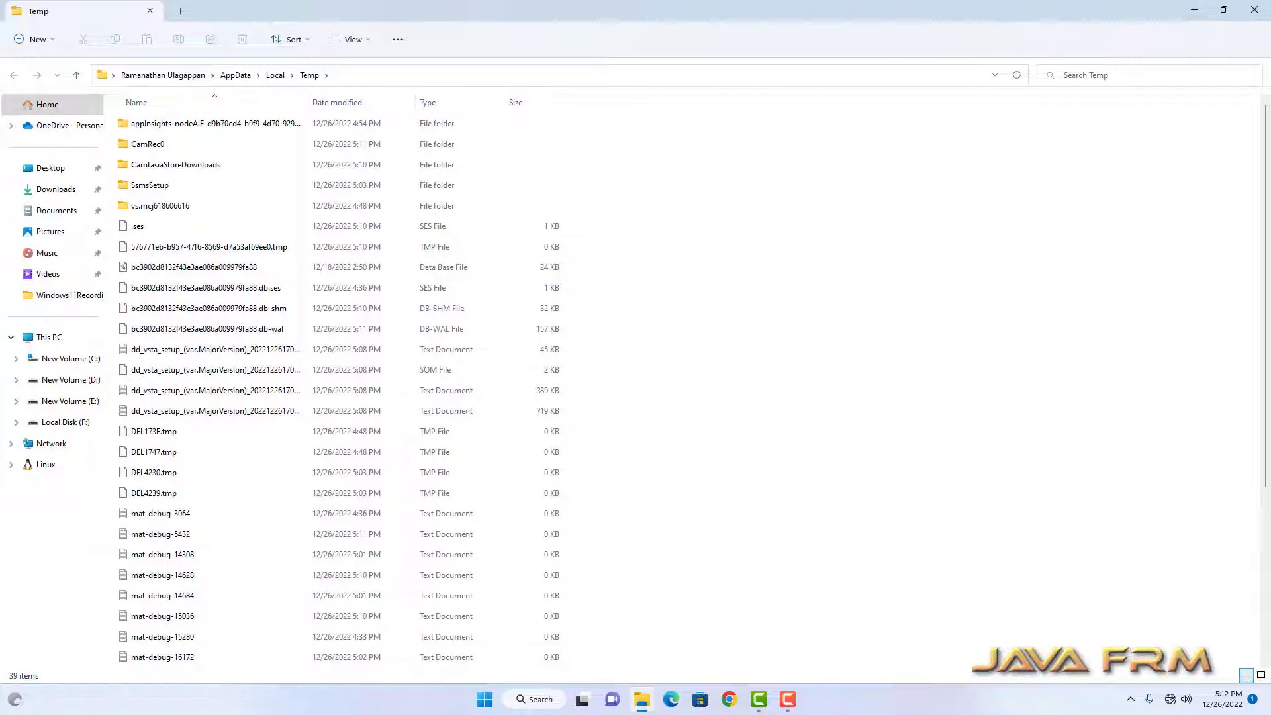
Select all 39 items in the Temp folder and permanently delete them.
key("ctrl+a")
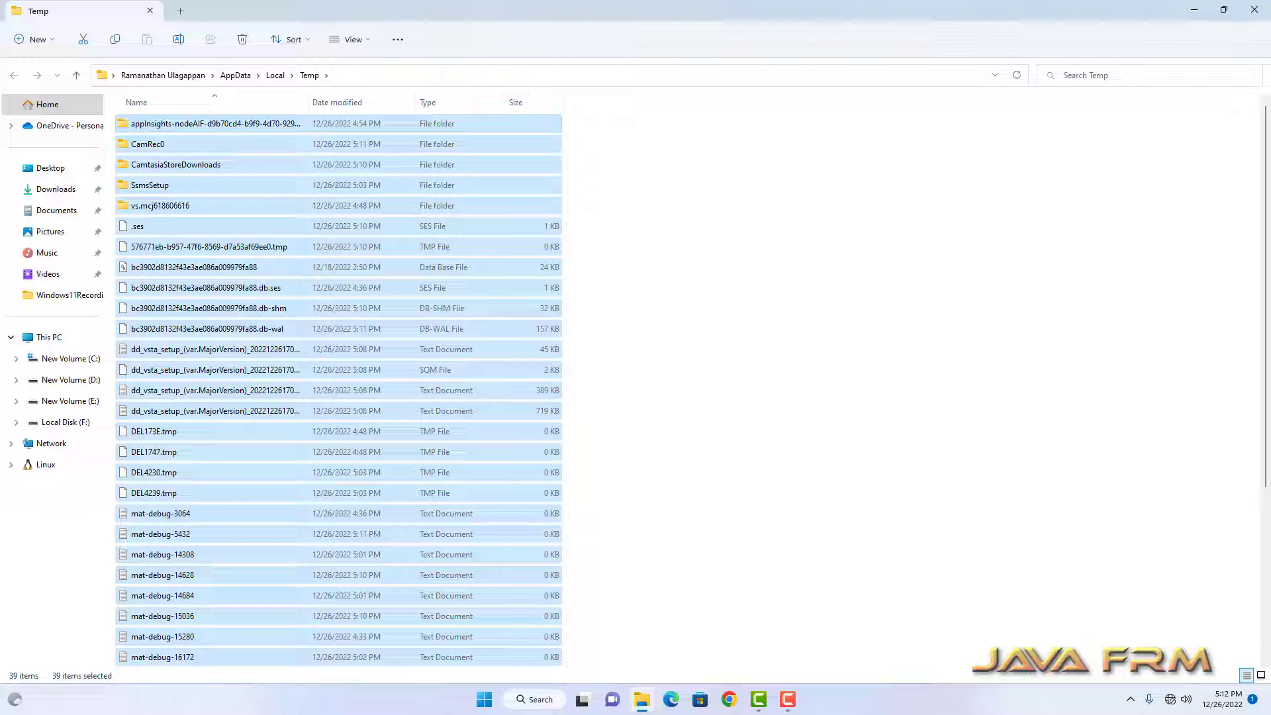
key("shift+Delete")
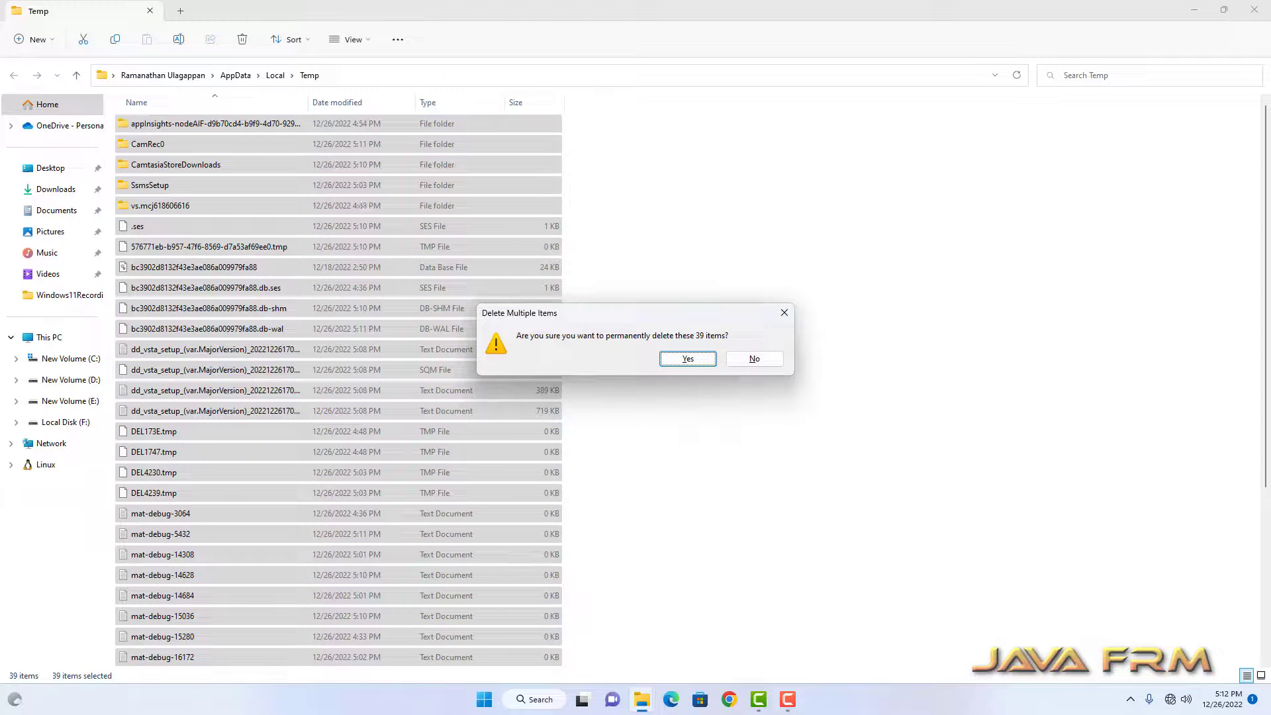
key("Return")
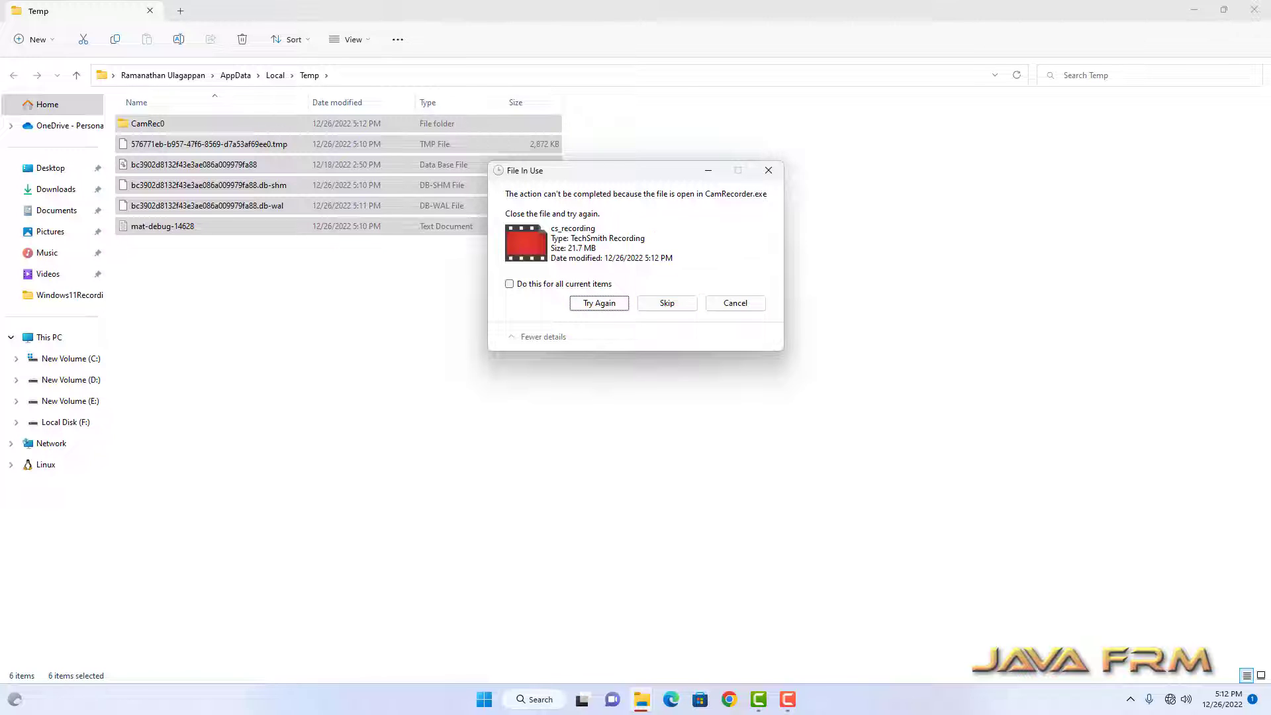
Skip every in-use file, including cs_recording, leaving 7 items, then close the Temp window.
key("Return")
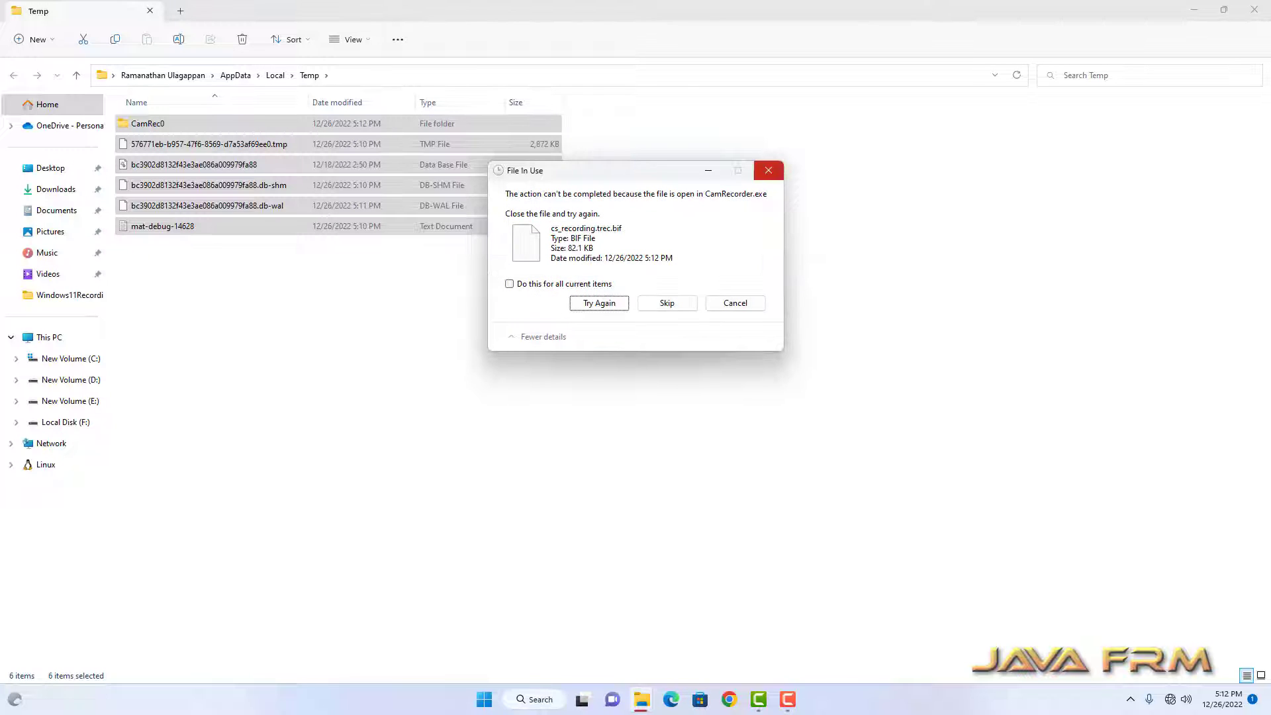
key("Tab")
key("Return")
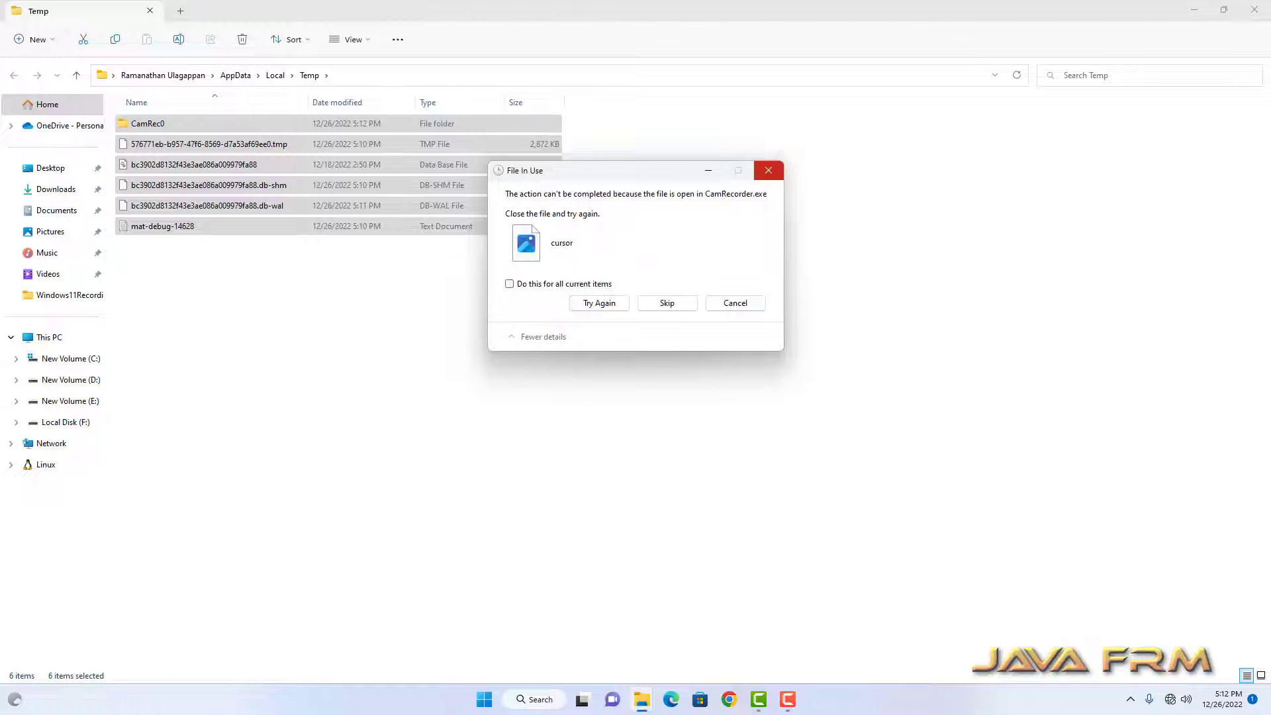
key("shift+Tab")
key("space")
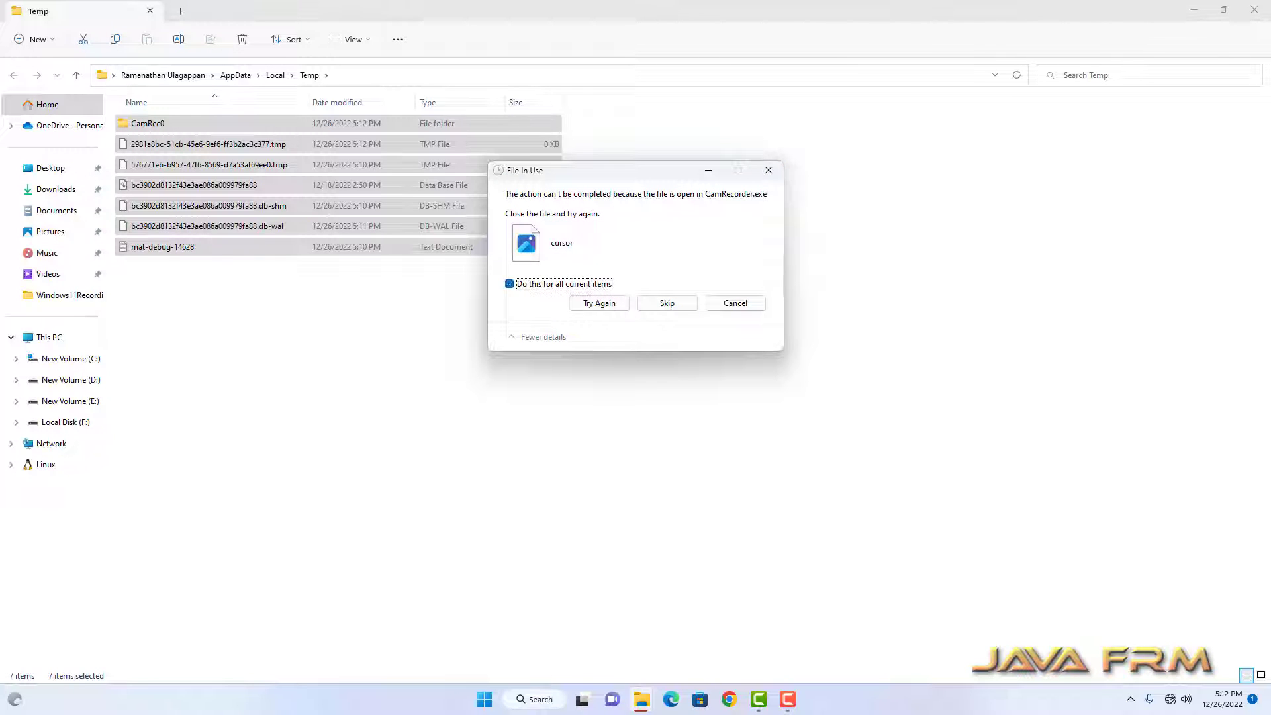
key("Tab")
key("Tab")
key("Return")
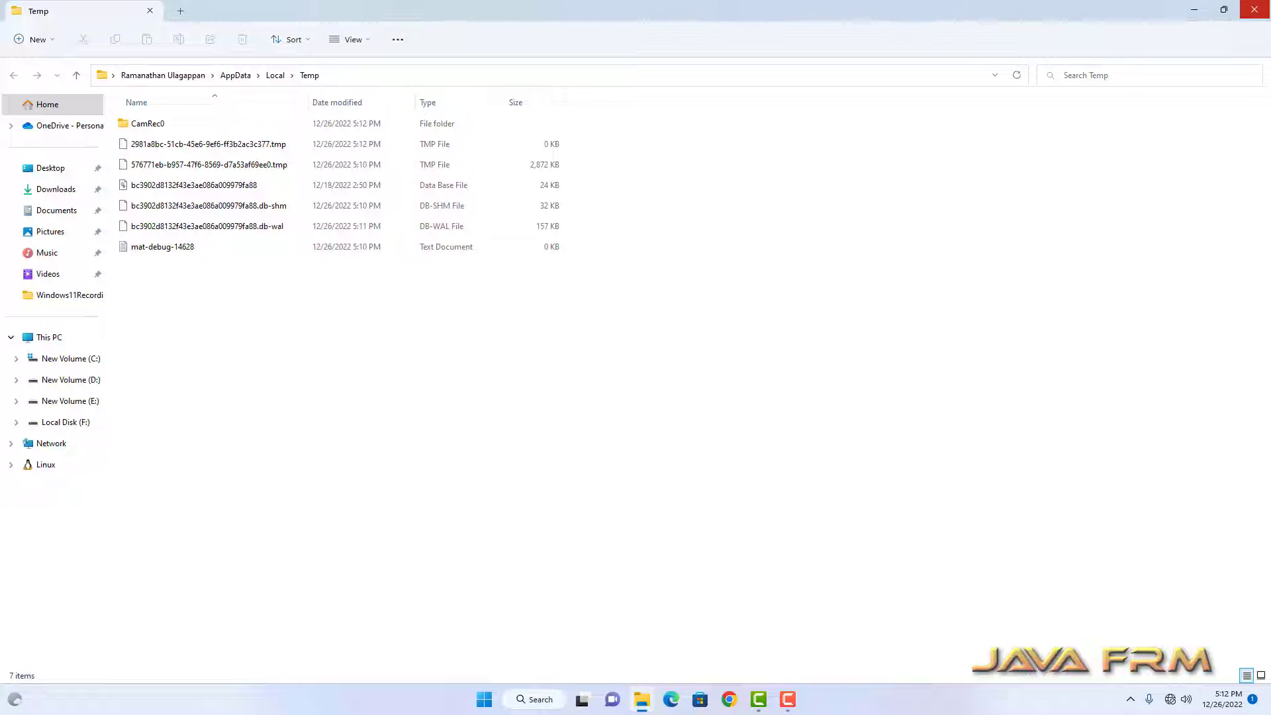
left_click(1255, 9)
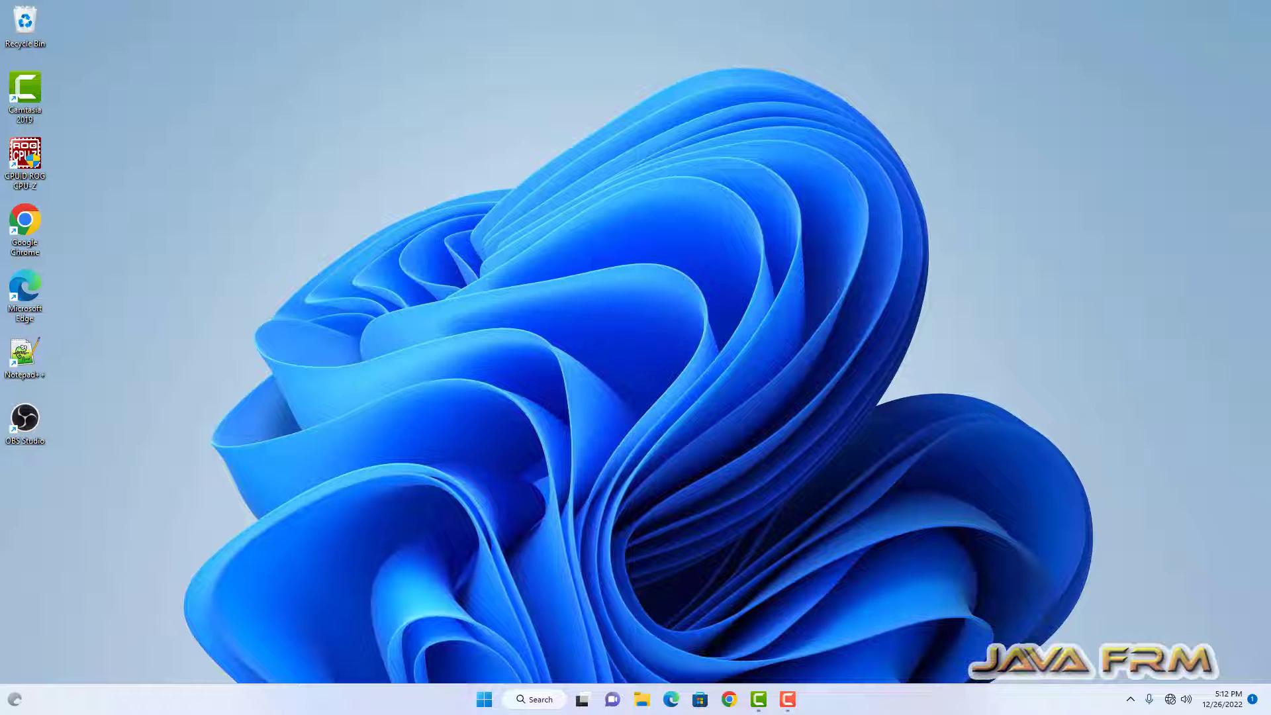